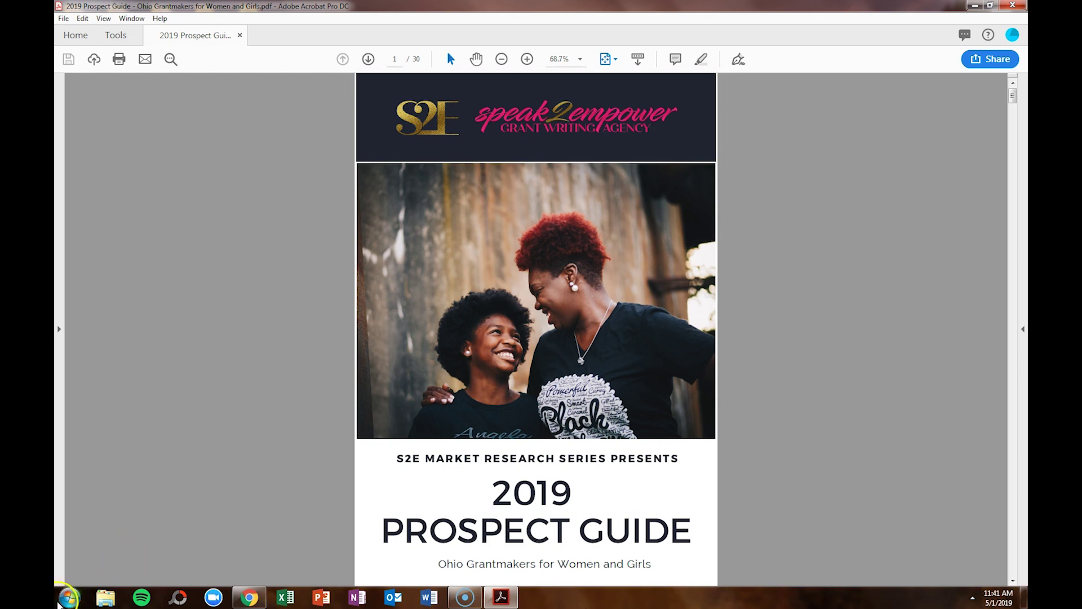
Bring up the Start menu over the guide's cover page to launch a program.
{"action": "left_click", "coordinate": [69, 597]}
Snip the guide's cover page, save it as PNG named COVER, and close Snipping Tool.
{"action": "left_click", "coordinate": [123, 355]}
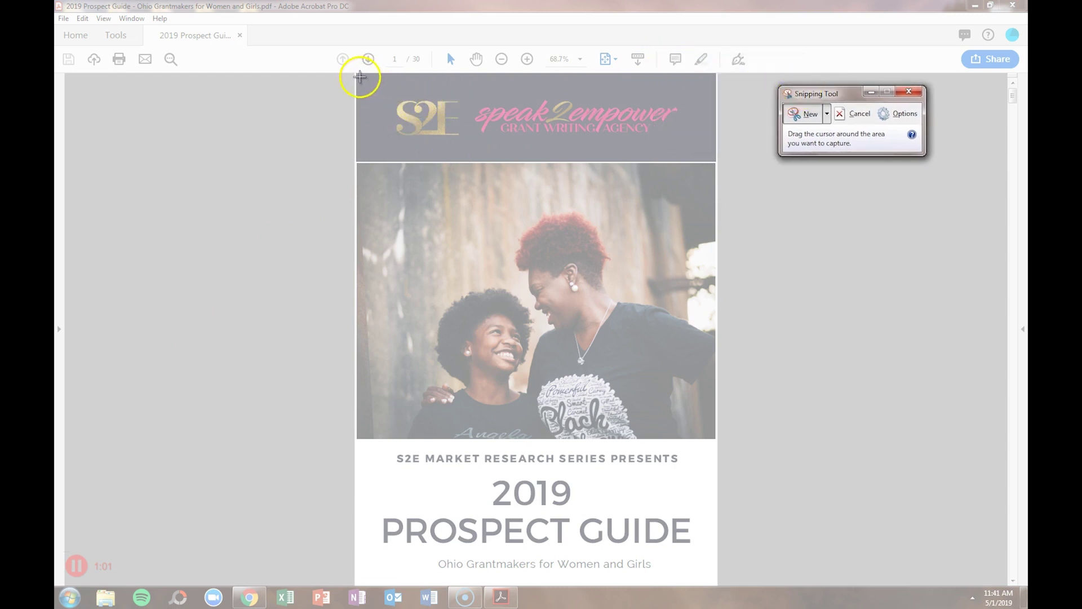
{"action": "left_click_drag", "start_coordinate": [359, 76], "coordinate": [712, 576]}
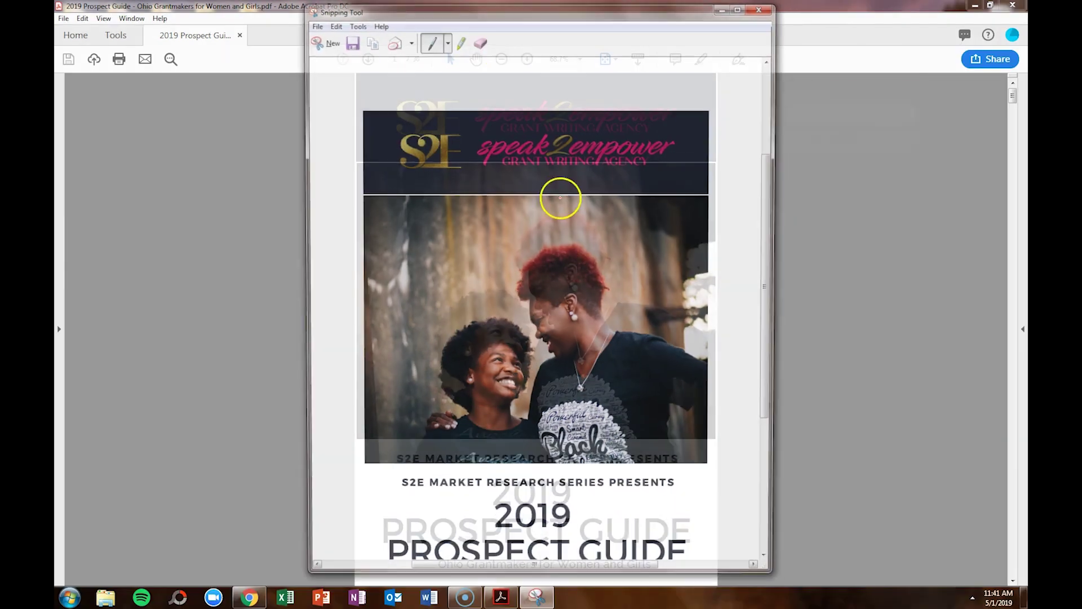
{"action": "left_click", "coordinate": [313, 23]}
{"action": "left_click", "coordinate": [325, 55]}
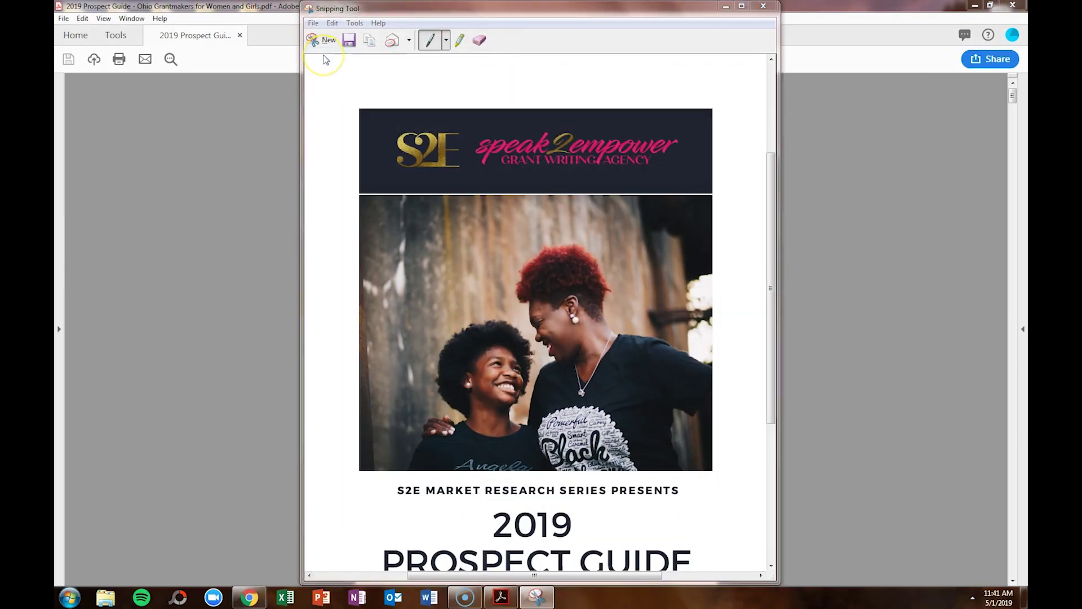
{"action": "type", "text": "cOVER"}
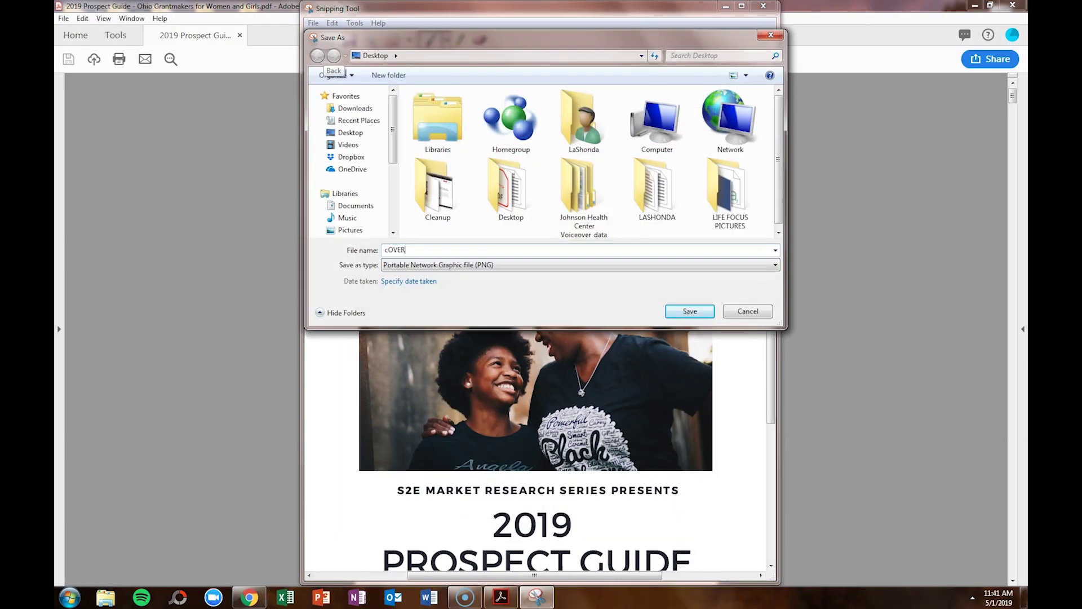
{"action": "key", "text": "BackSpace"}
{"action": "key", "text": "BackSpace"}
{"action": "key", "text": "BackSpace"}
{"action": "type", "text": "COVER"}
{"action": "key", "text": "Return"}
{"action": "key", "text": "Caps_Lock"}
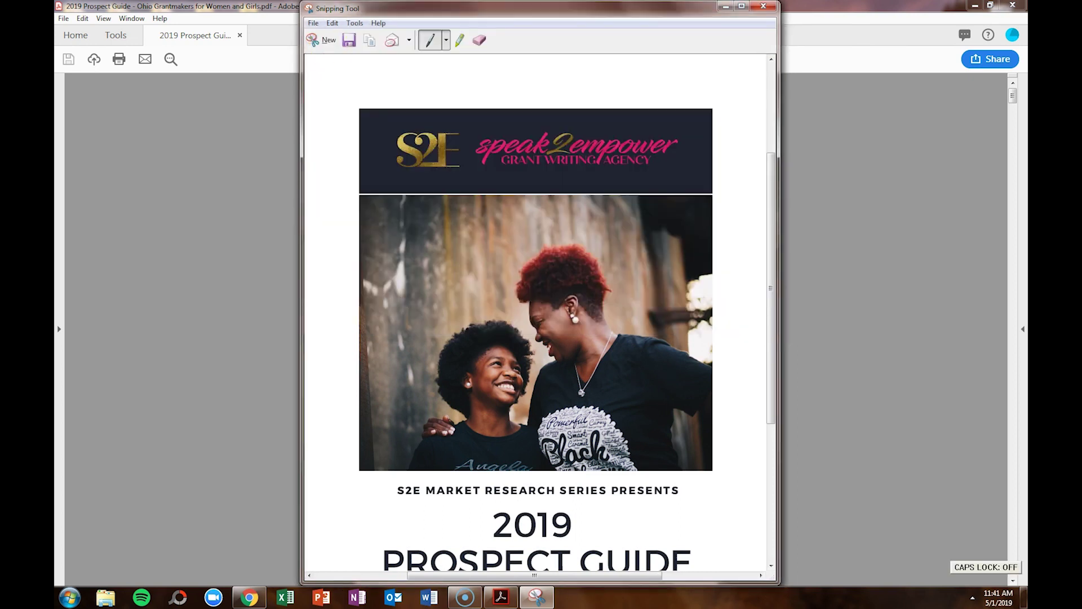
{"action": "left_click", "coordinate": [763, 5]}
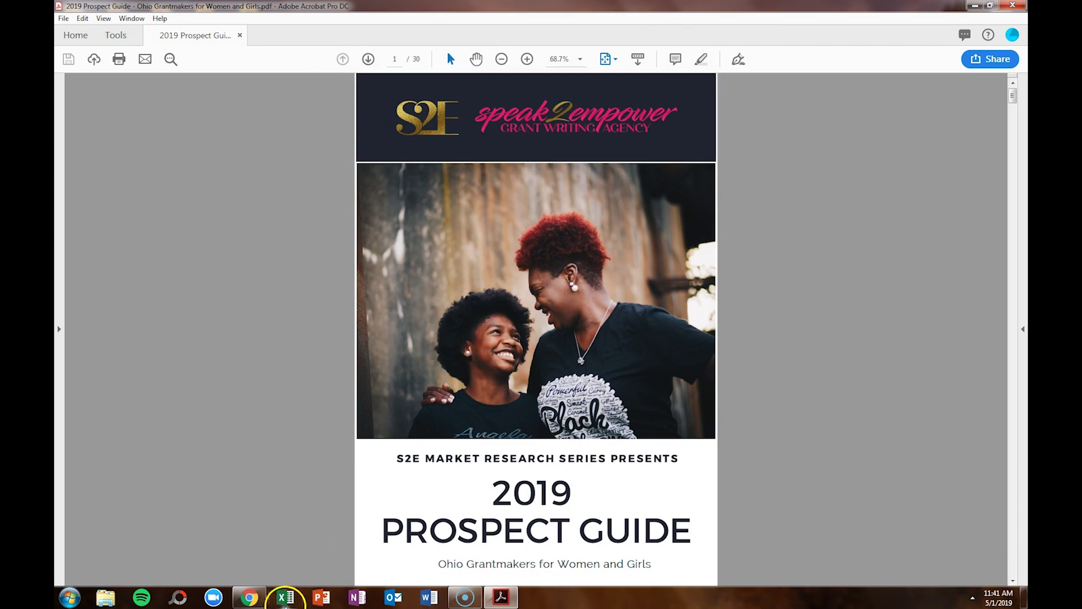
Open the plain standing Book mockup from Smartmockups' Magazines & books category.
{"action": "left_click", "coordinate": [254, 600]}
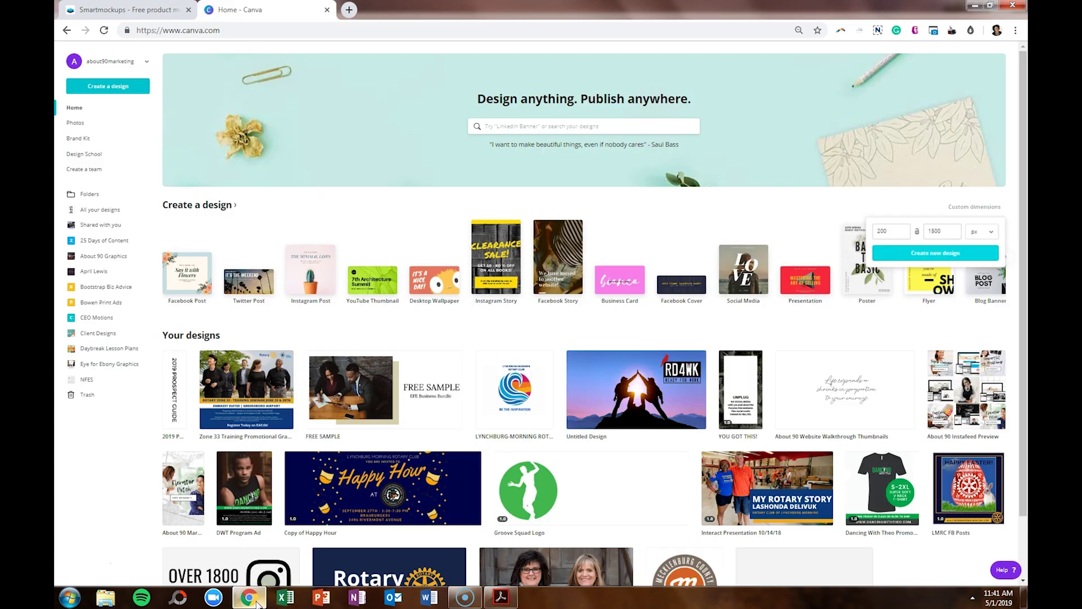
{"action": "left_click", "coordinate": [118, 10]}
{"action": "mouse_move", "coordinate": [499, 70]}
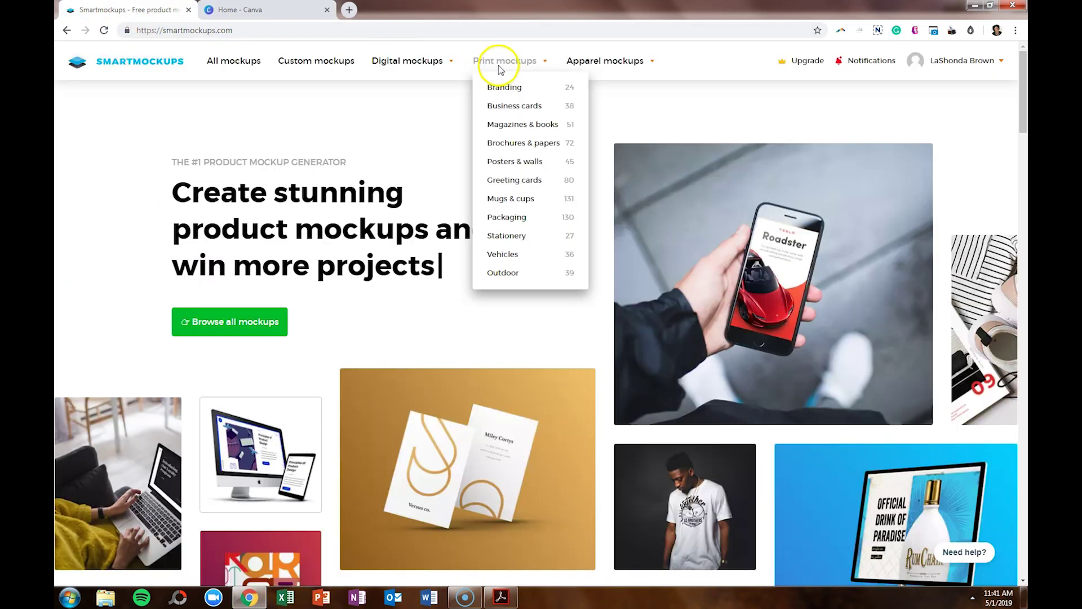
{"action": "left_click", "coordinate": [509, 129]}
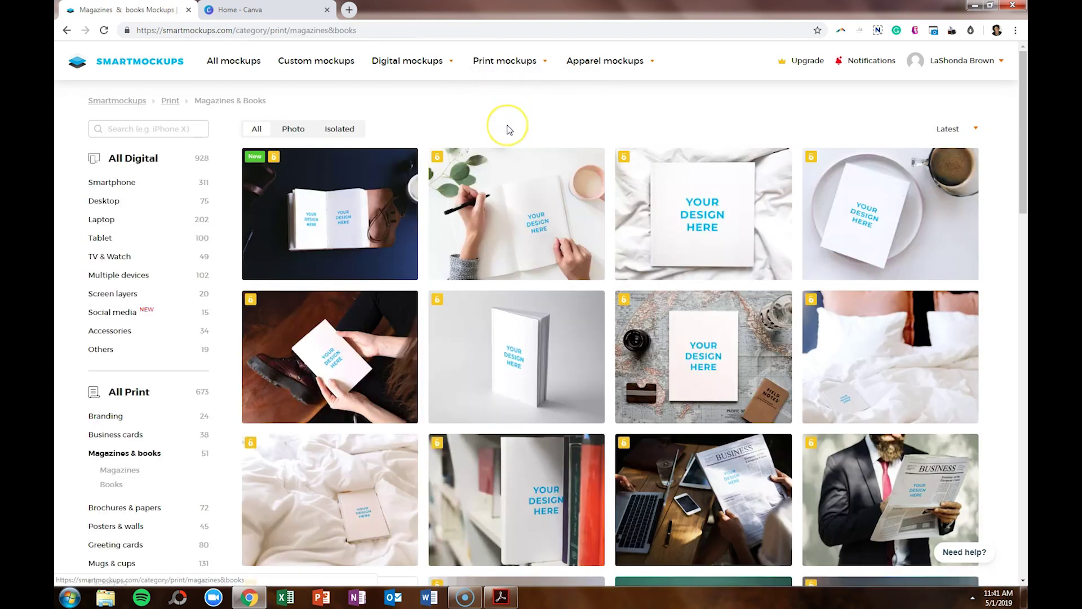
{"action": "scroll", "coordinate": [509, 130], "scroll_direction": "down", "scroll_amount": 3}
{"action": "scroll", "coordinate": [508, 130], "scroll_direction": "down", "scroll_amount": 10}
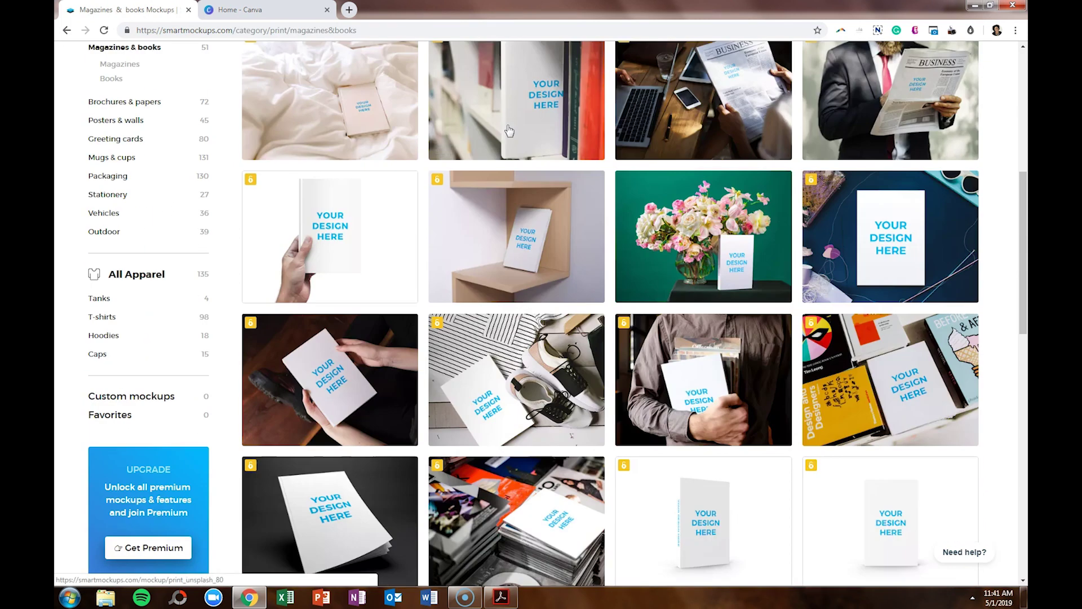
{"action": "scroll", "coordinate": [425, 219], "scroll_direction": "down", "scroll_amount": 3}
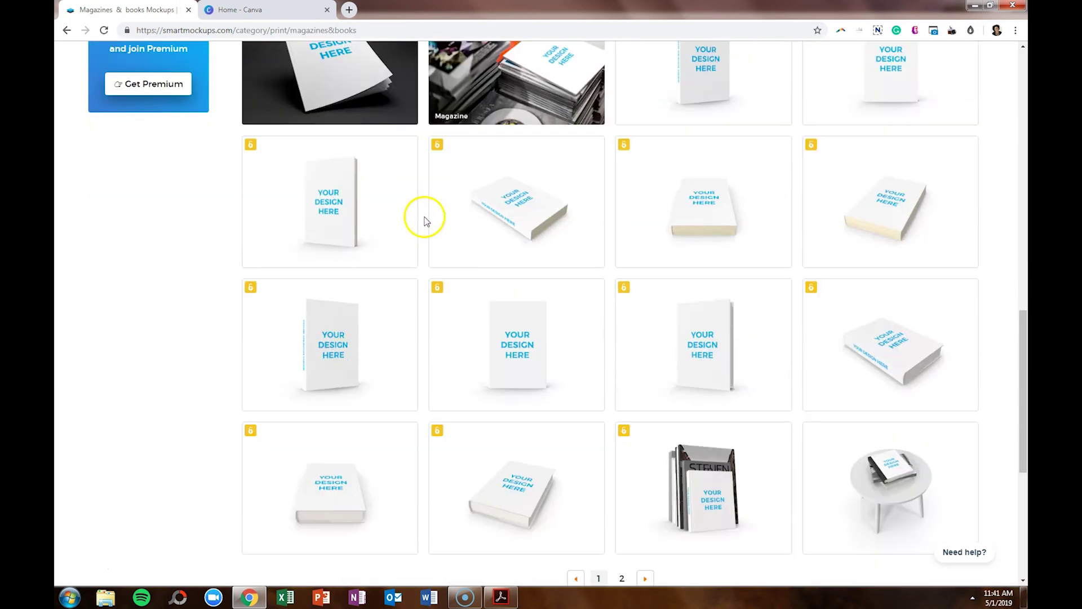
{"action": "left_click", "coordinate": [347, 339]}
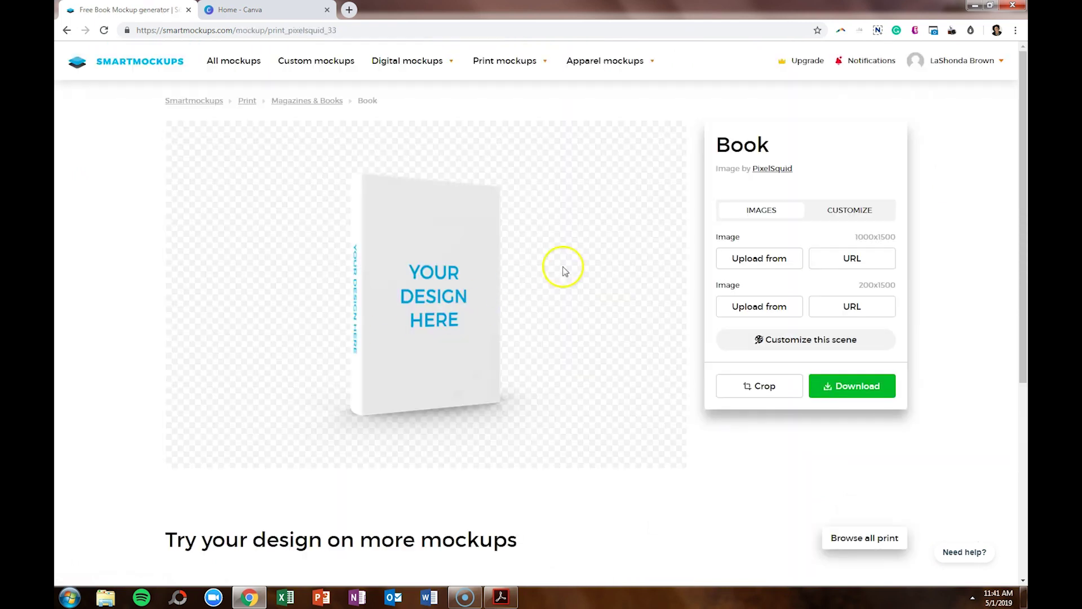
Upload COVER.PNG from the computer and crop it onto the book's front cover.
{"action": "left_click", "coordinate": [752, 260]}
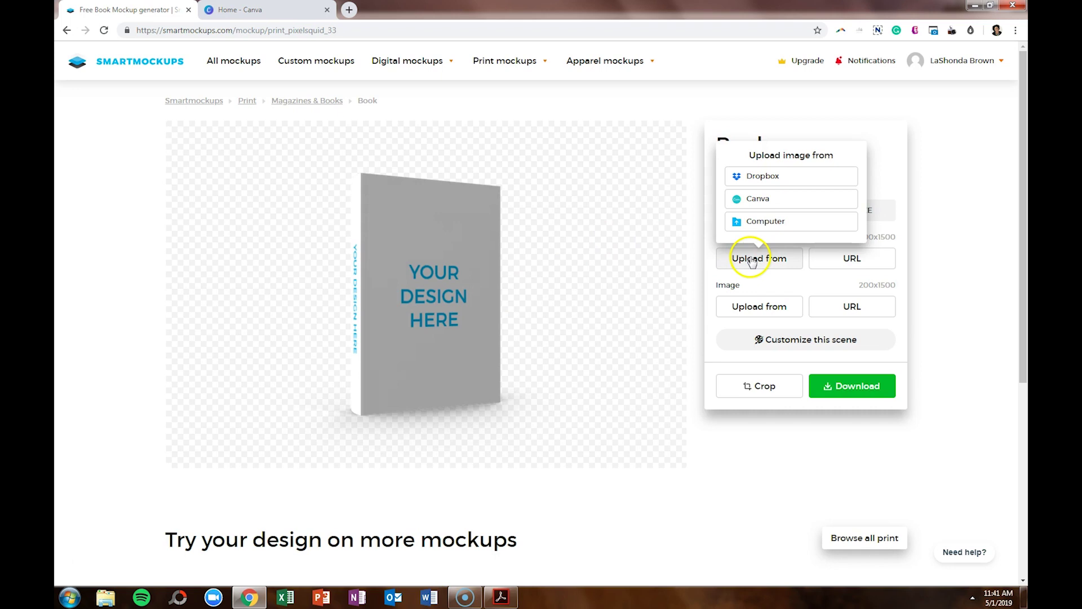
{"action": "left_click", "coordinate": [761, 225]}
{"action": "left_click", "coordinate": [211, 288]}
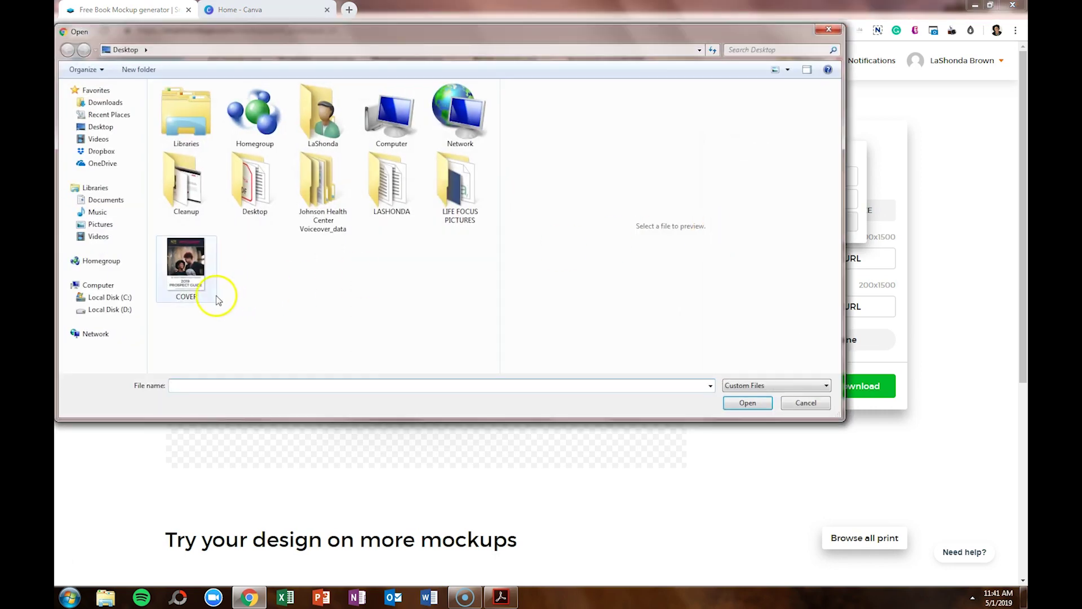
{"action": "left_click", "coordinate": [748, 403]}
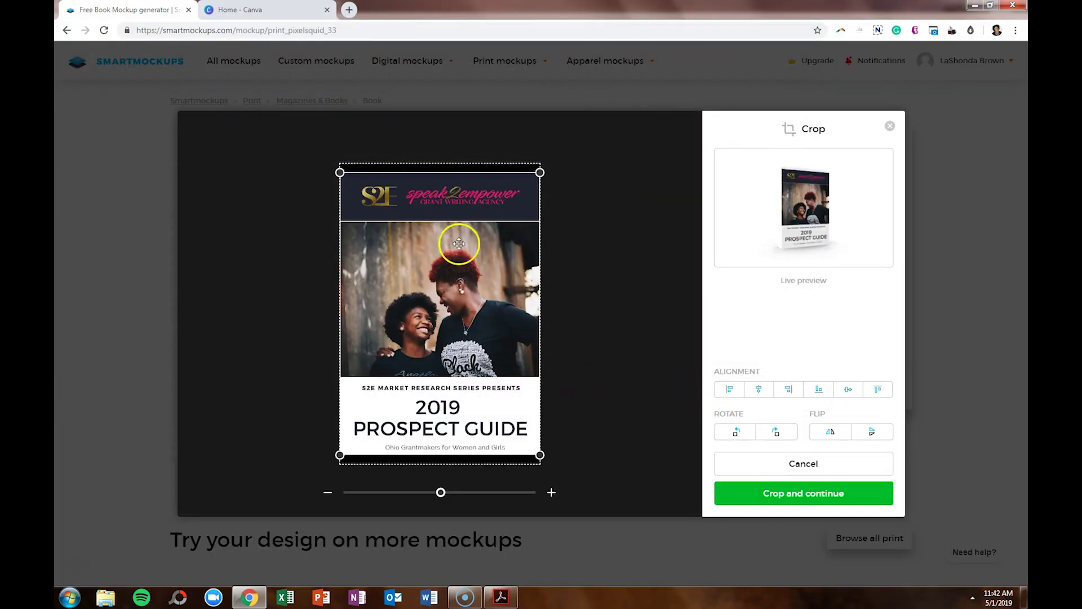
{"action": "left_click", "coordinate": [739, 493]}
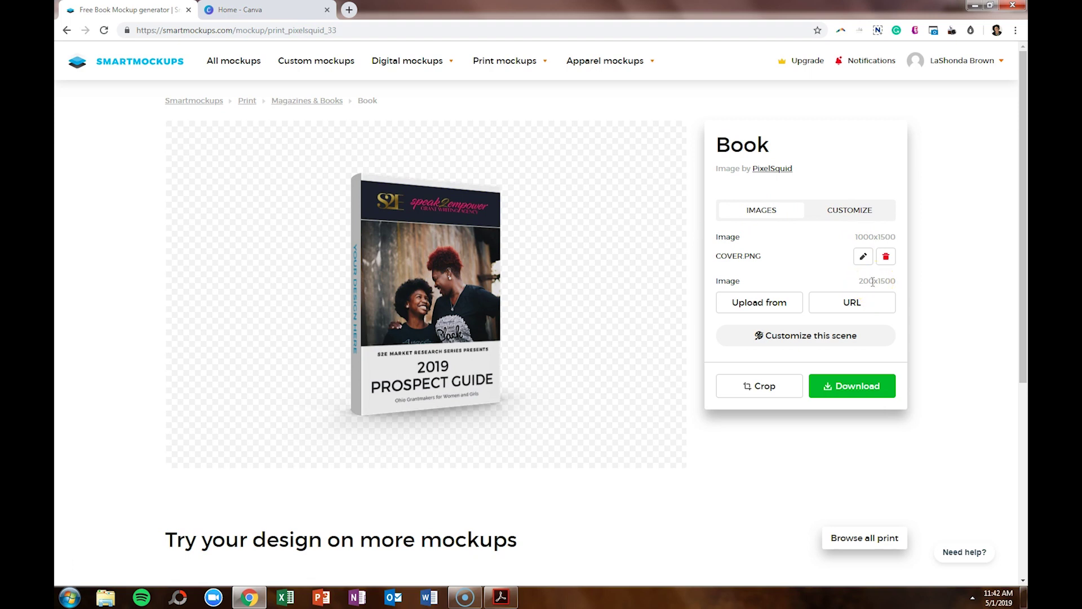
{"action": "left_click", "coordinate": [270, 9]}
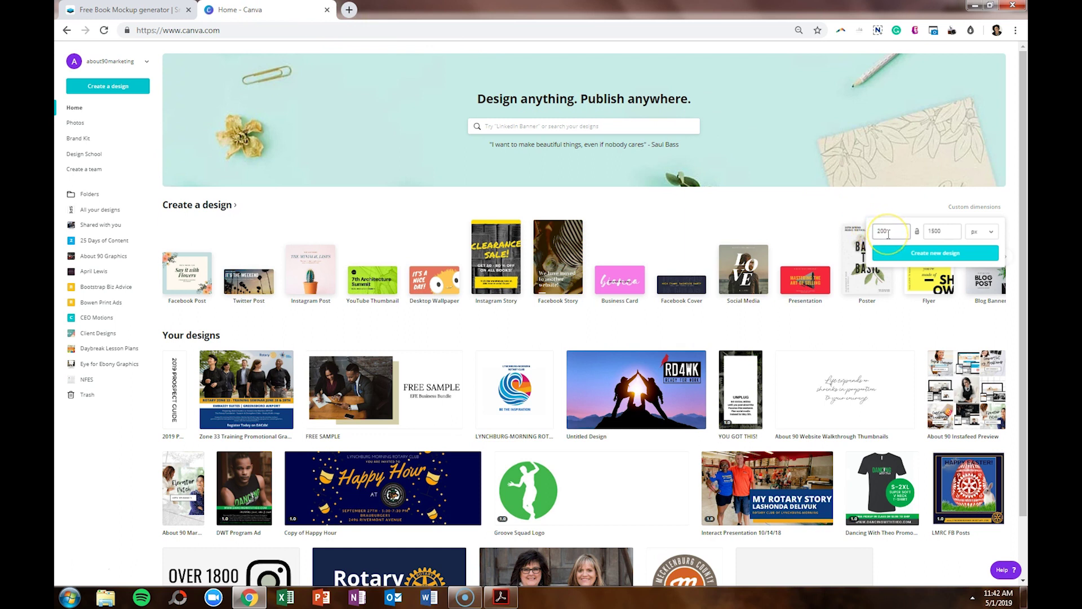
Add a heading reading '2019 PROSPECT GUIDE' to the 200 × 1500 px spine page.
{"action": "left_click", "coordinate": [946, 232]}
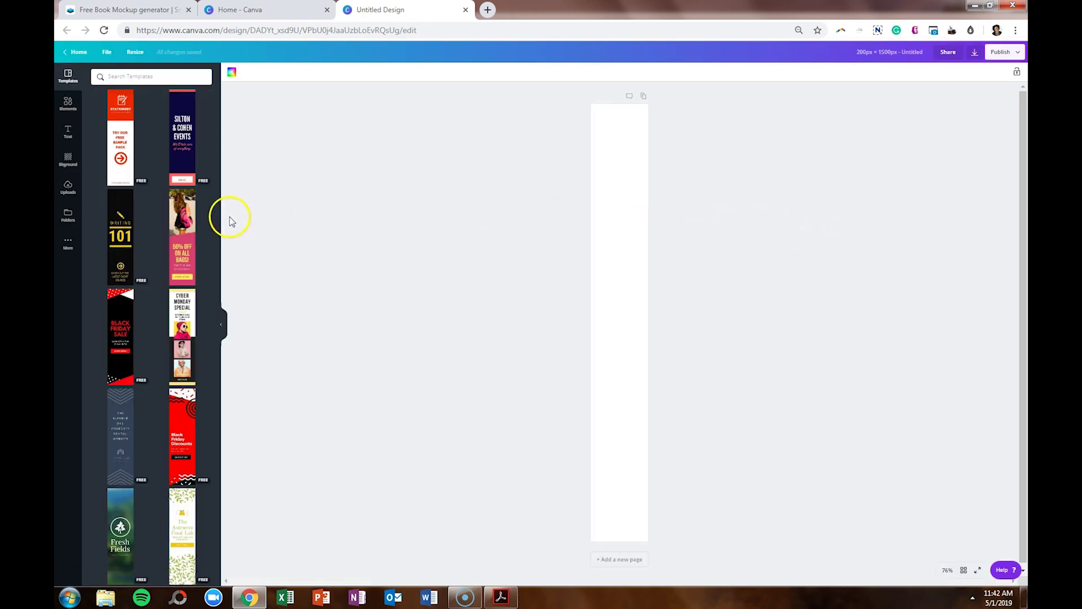
{"action": "left_click", "coordinate": [69, 135]}
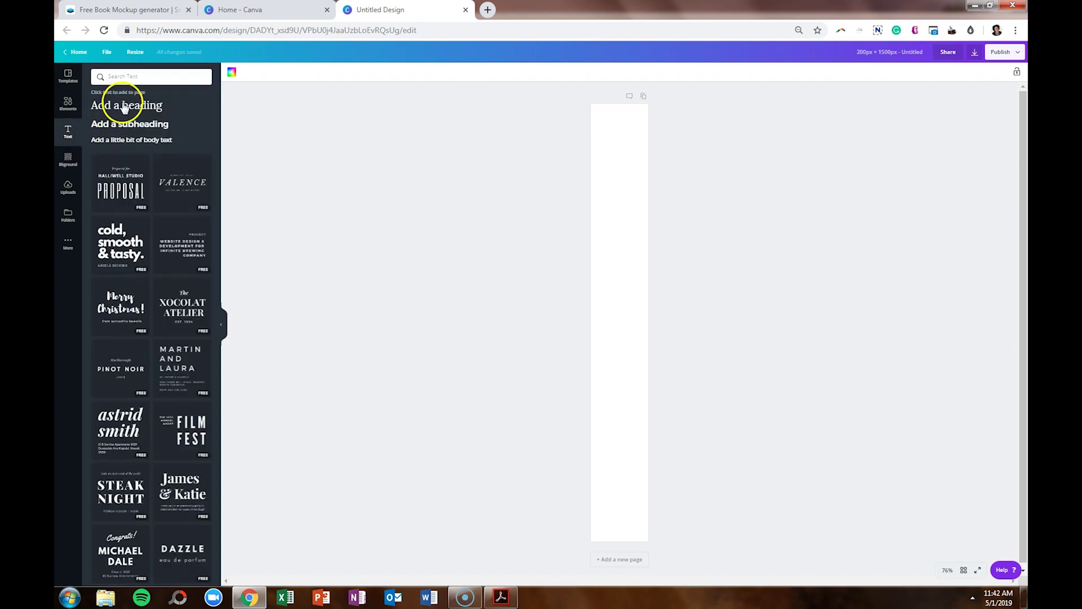
{"action": "left_click", "coordinate": [125, 107]}
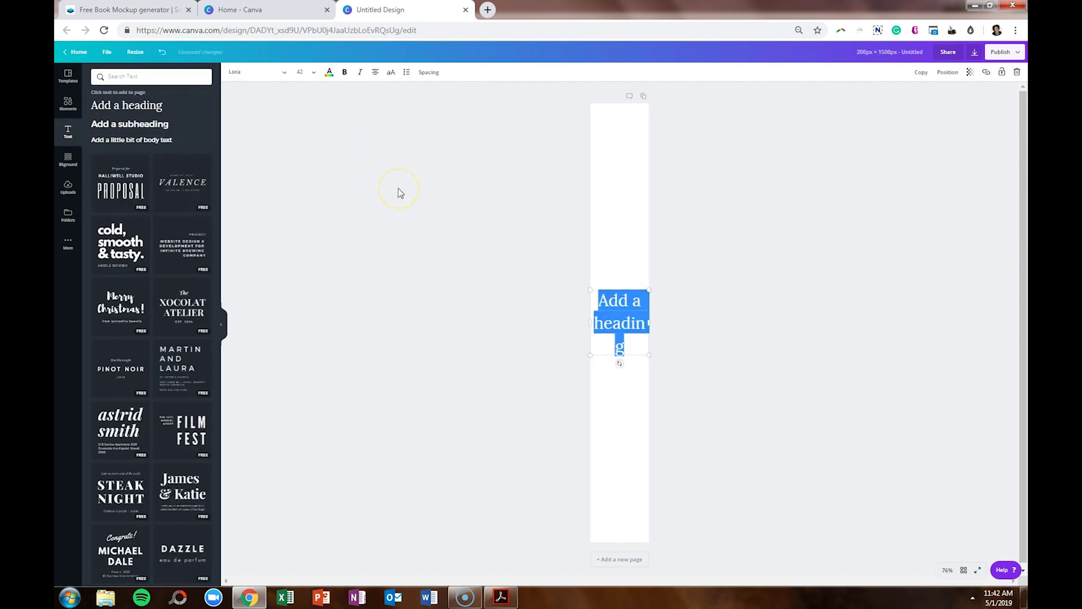
{"action": "type", "text": "2019 pr"}
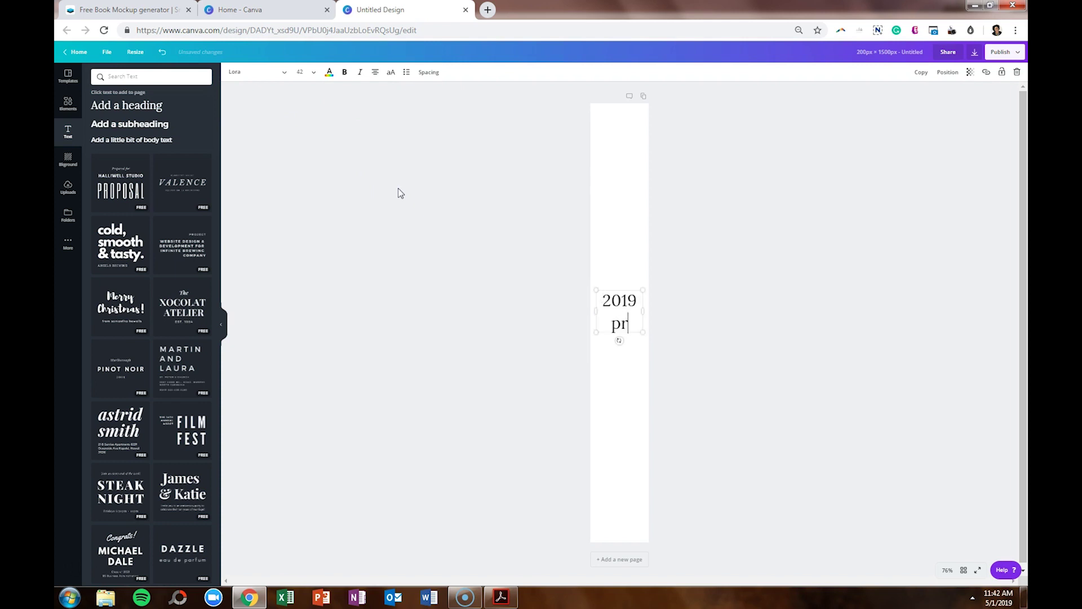
{"action": "key", "text": "BackSpace"}
{"action": "key", "text": "BackSpace"}
{"action": "key", "text": "Caps_Lock"}
{"action": "type", "text": "PROSPEE"}
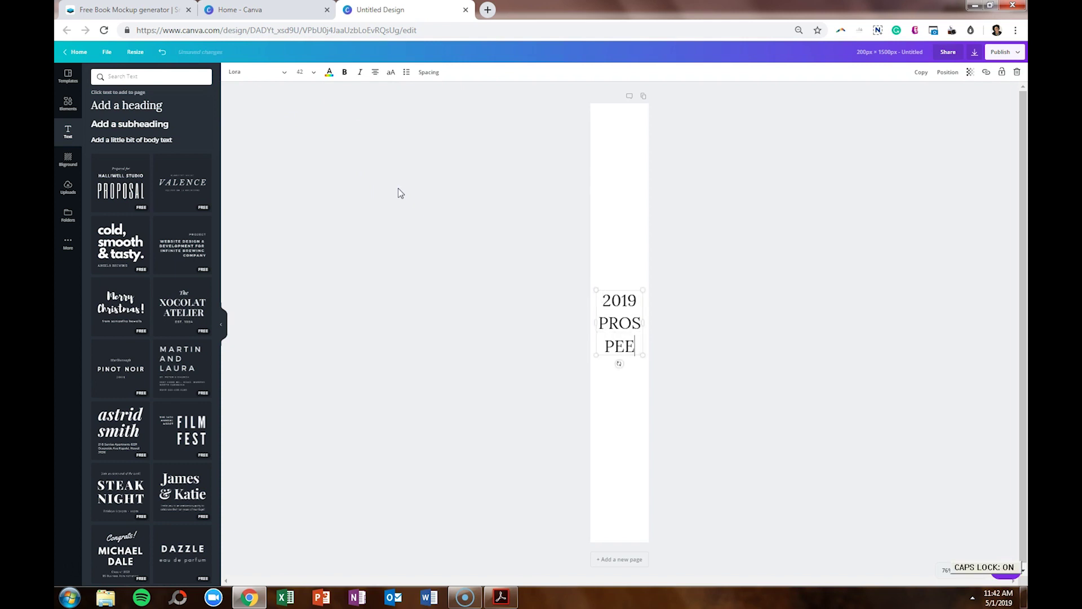
{"action": "key", "text": "BackSpace"}
{"action": "type", "text": "CT "}
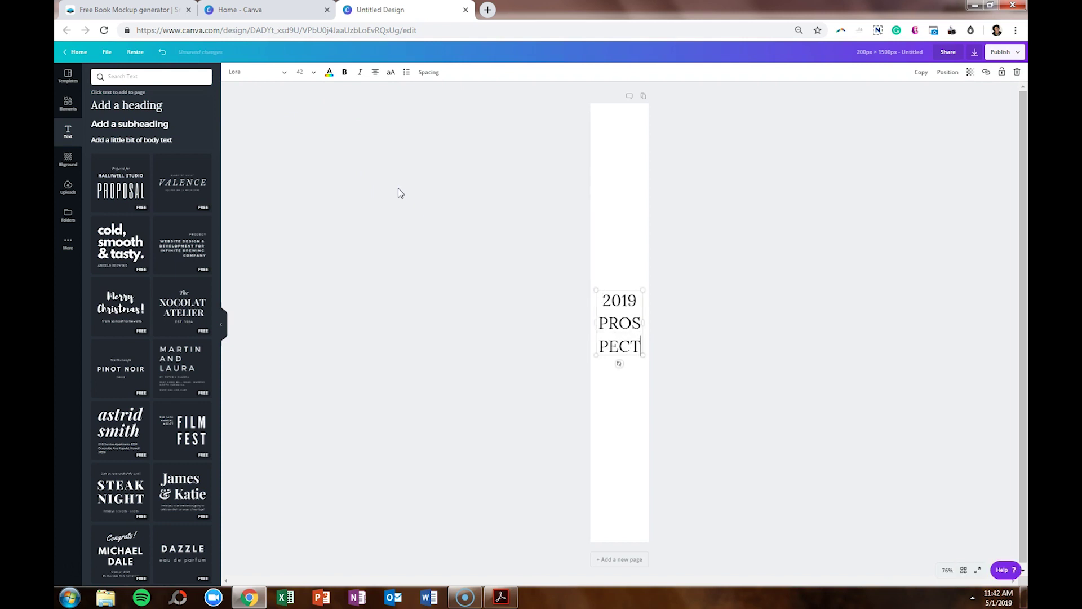
{"action": "type", "text": "GUIDE"}
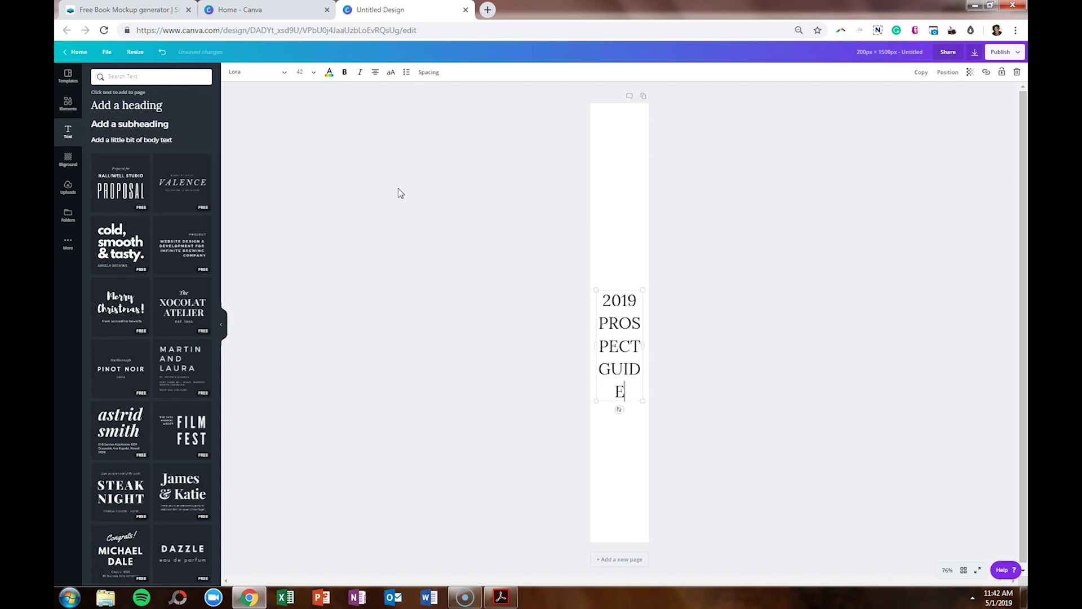
Format the whole heading in bold Montserrat at size 88.
{"action": "key", "text": "ctrl+a"}
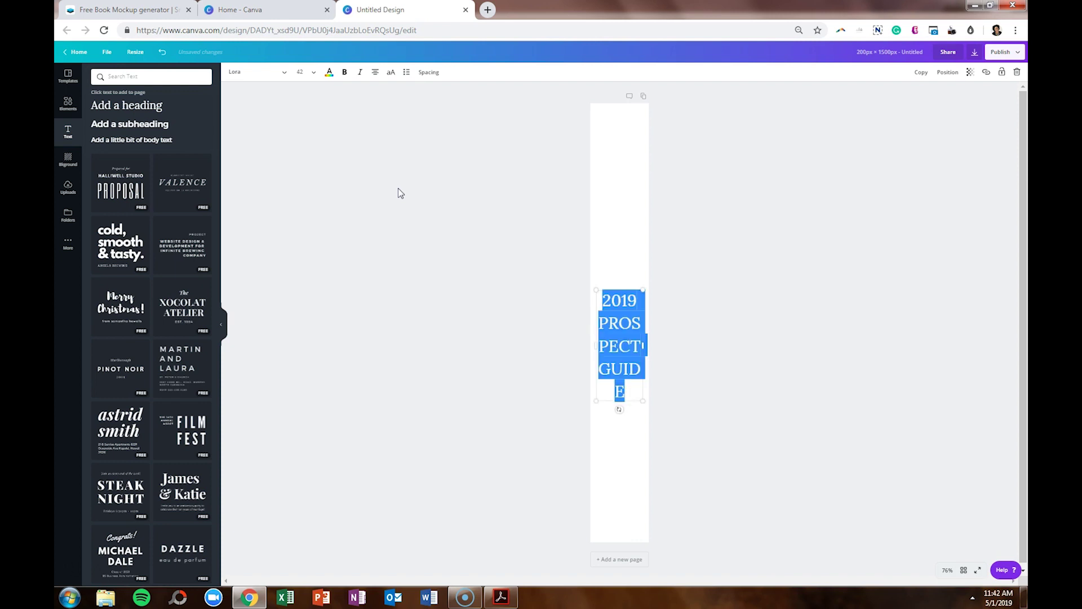
{"action": "left_click", "coordinate": [263, 77]}
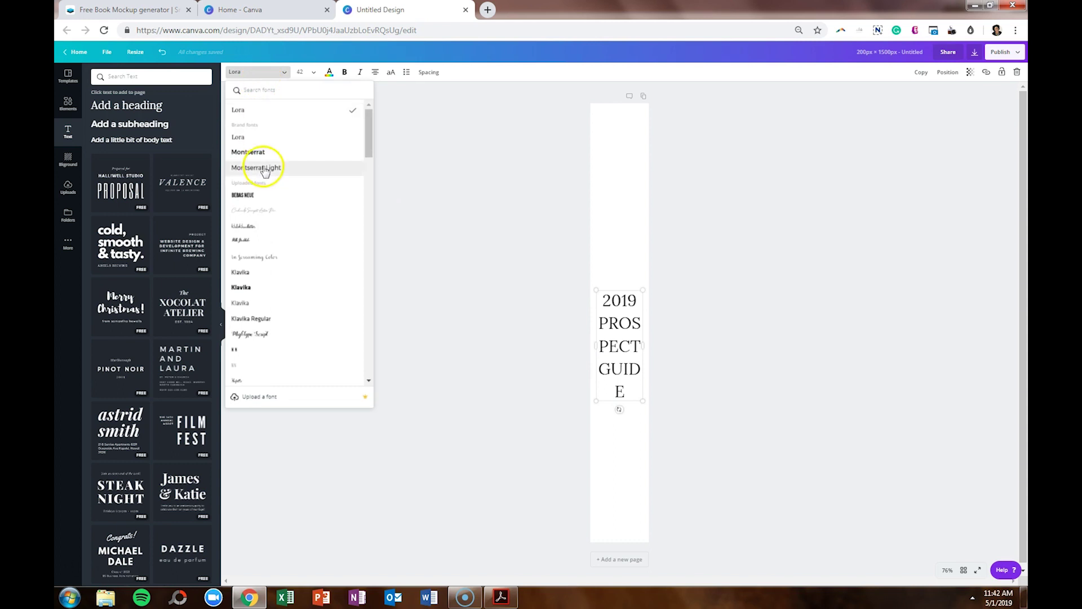
{"action": "left_click", "coordinate": [265, 160]}
{"action": "left_click", "coordinate": [313, 73]}
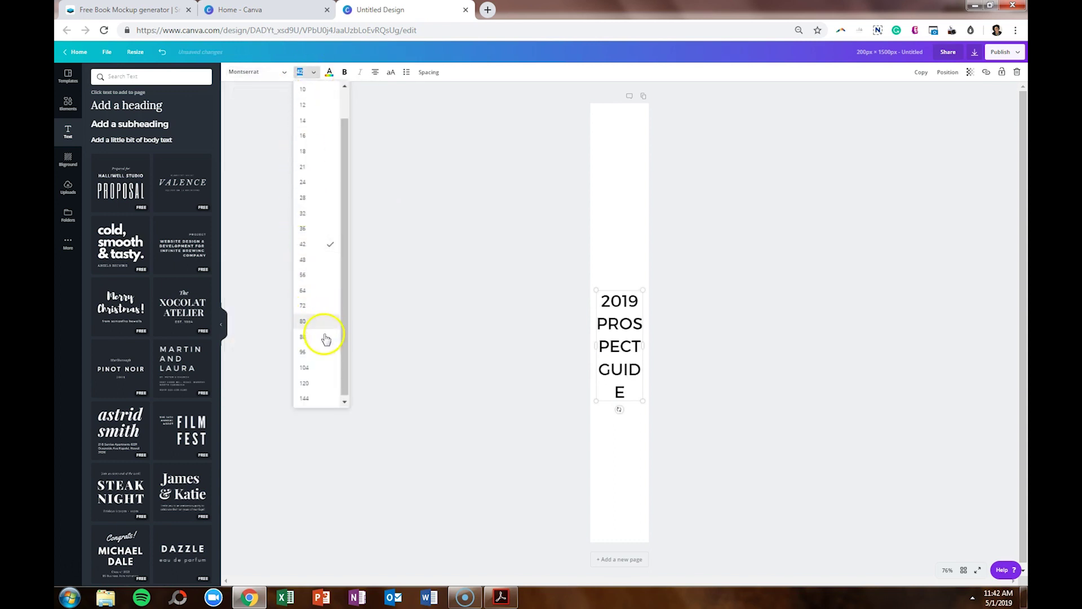
{"action": "left_click", "coordinate": [313, 339]}
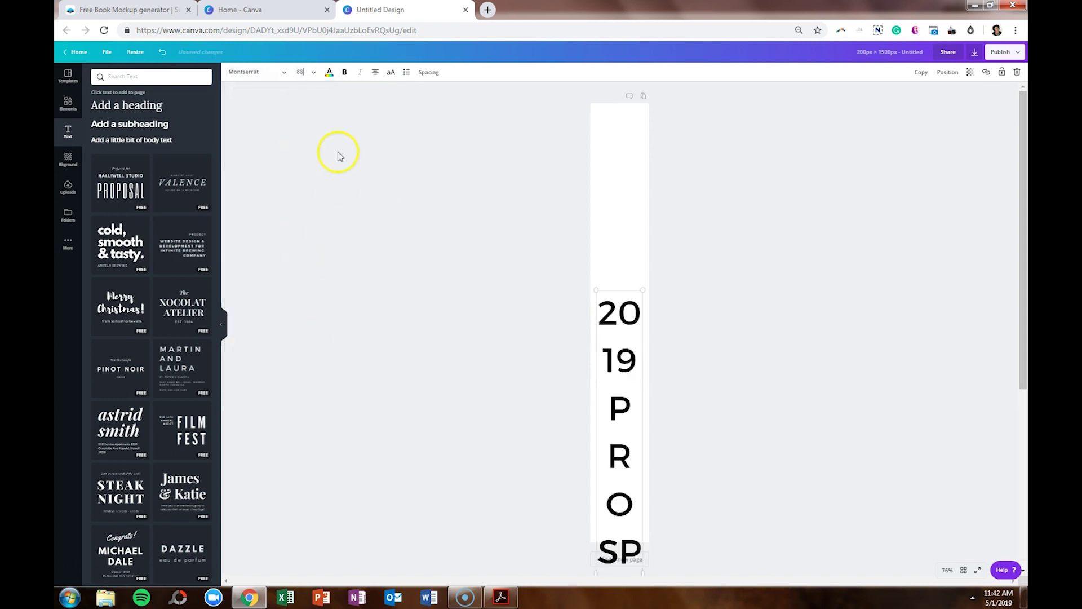
{"action": "left_click", "coordinate": [344, 74]}
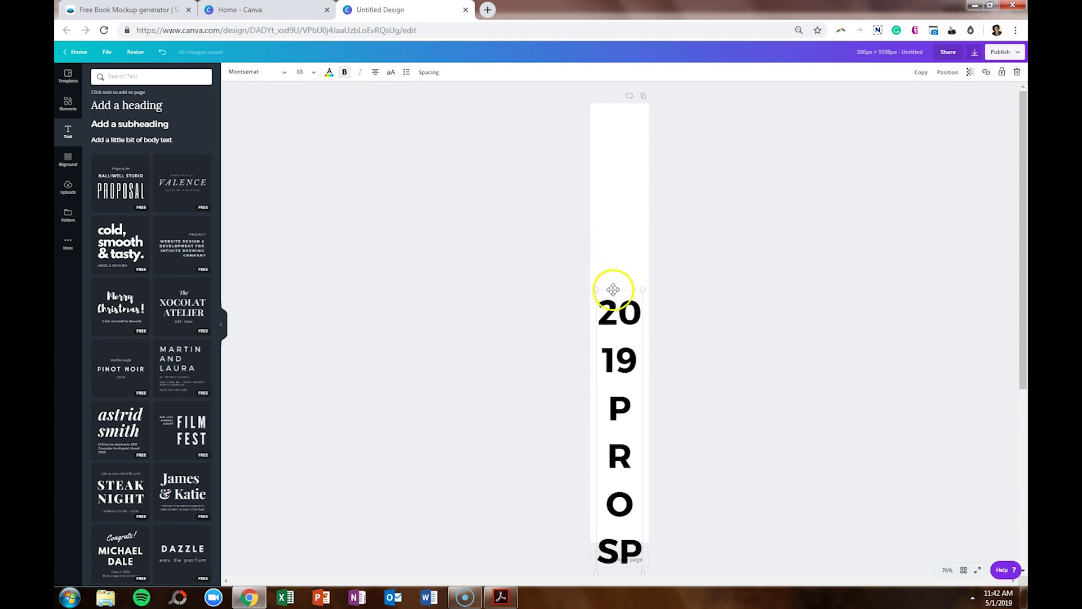
Rotate the title 90° to run vertically, stretch it onto one line, and place it on the page.
{"action": "left_click_drag", "start_coordinate": [614, 289], "coordinate": [584, 1]}
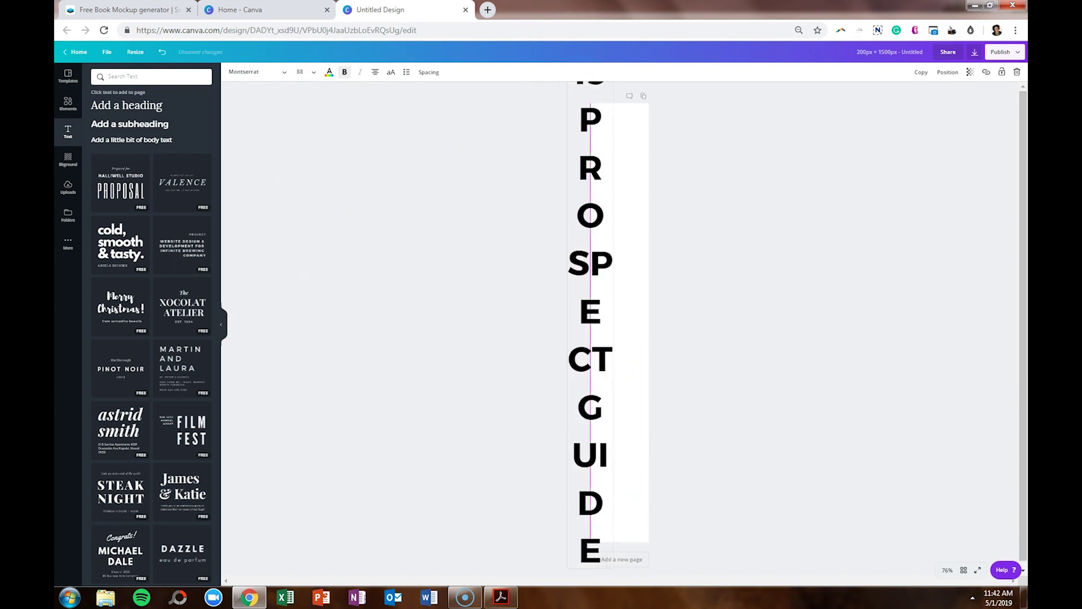
{"action": "left_click_drag", "start_coordinate": [585, 570], "coordinate": [333, 284]}
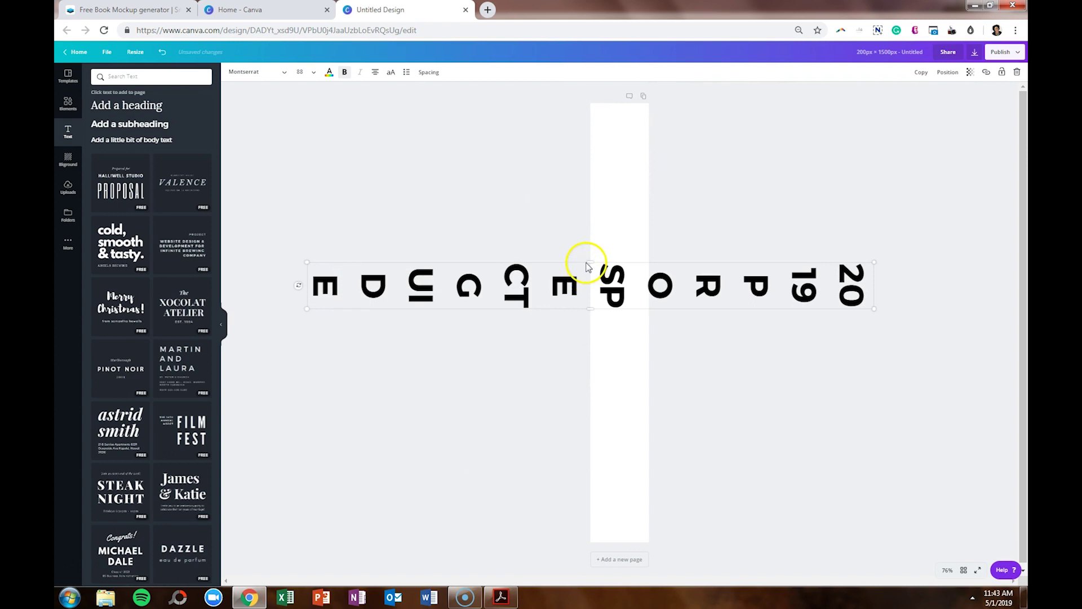
{"action": "left_click_drag", "start_coordinate": [591, 261], "coordinate": [593, 117]}
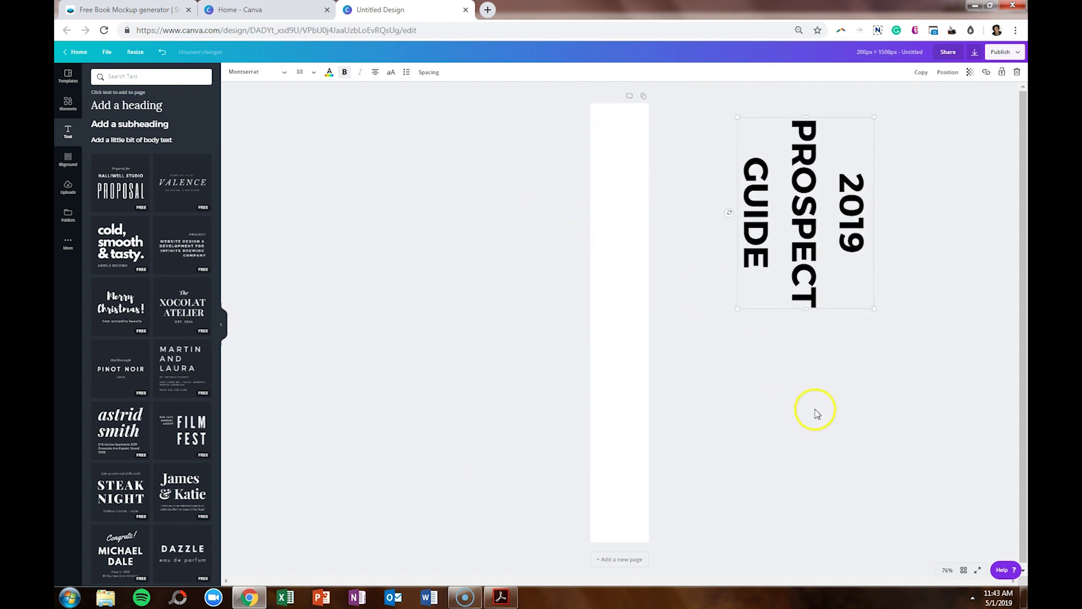
{"action": "left_click_drag", "start_coordinate": [800, 307], "coordinate": [787, 553]}
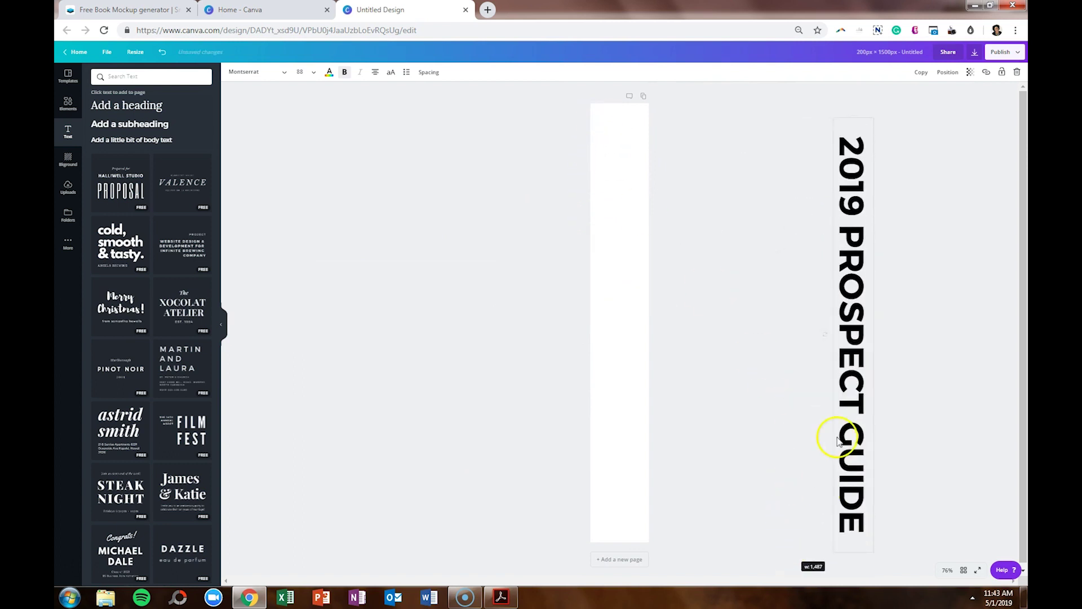
{"action": "left_click_drag", "start_coordinate": [872, 271], "coordinate": [636, 266]}
Centre the spine text both horizontally and vertically on the page.
{"action": "left_click", "coordinate": [947, 72]}
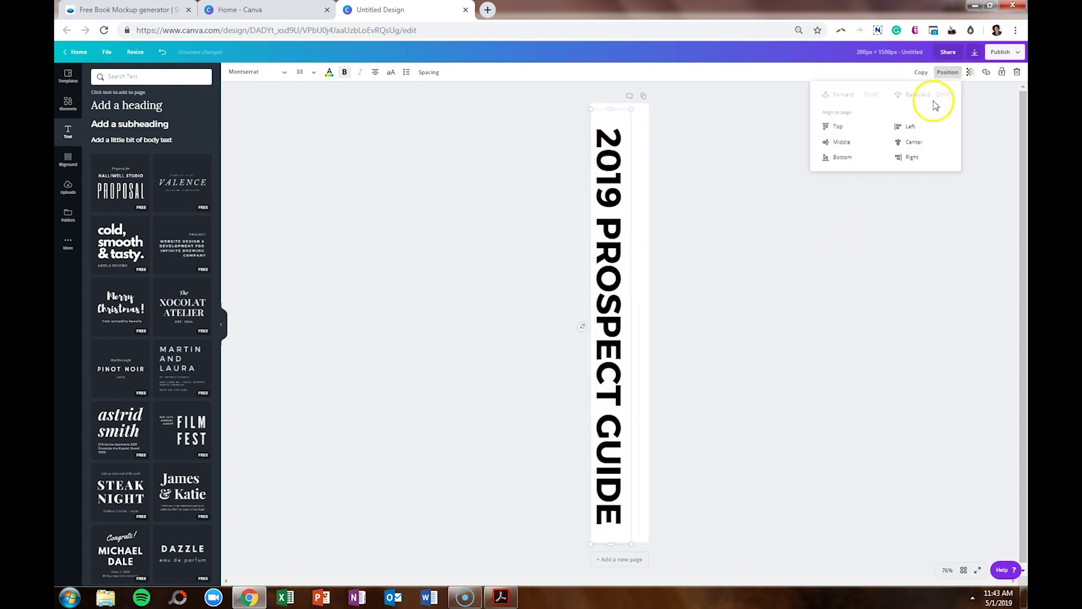
{"action": "left_click", "coordinate": [929, 149]}
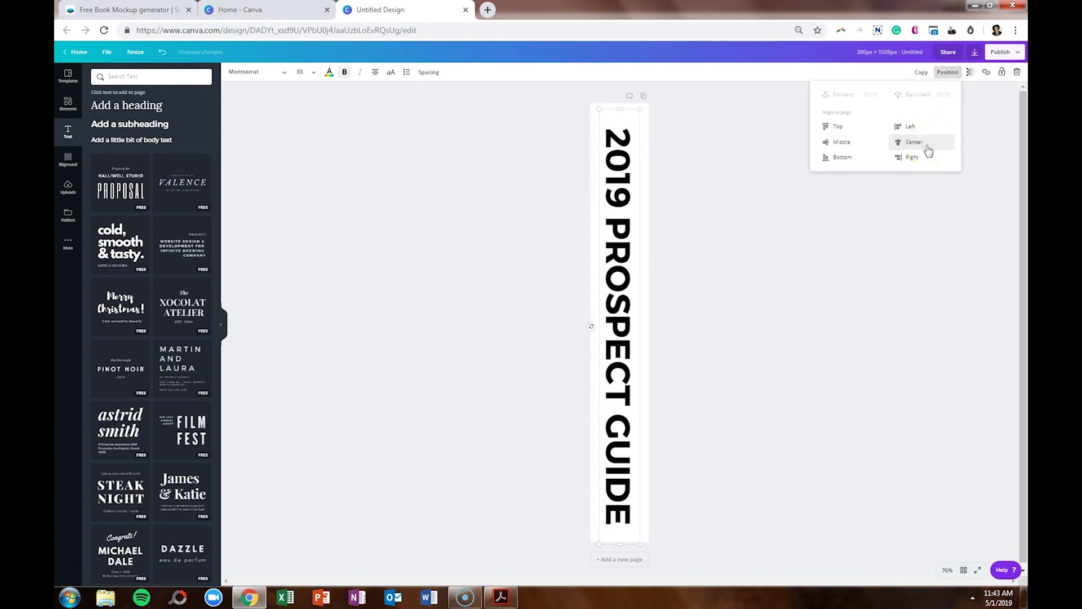
{"action": "left_click", "coordinate": [858, 147]}
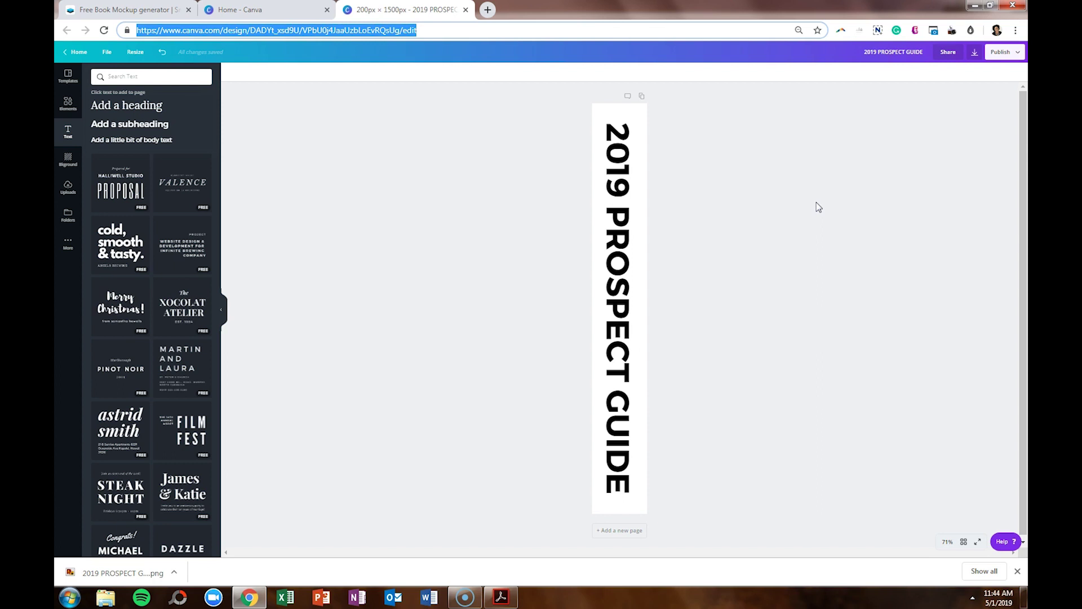
Download the spine design as a PNG and copy its Canva design link.
{"action": "left_click", "coordinate": [974, 52]}
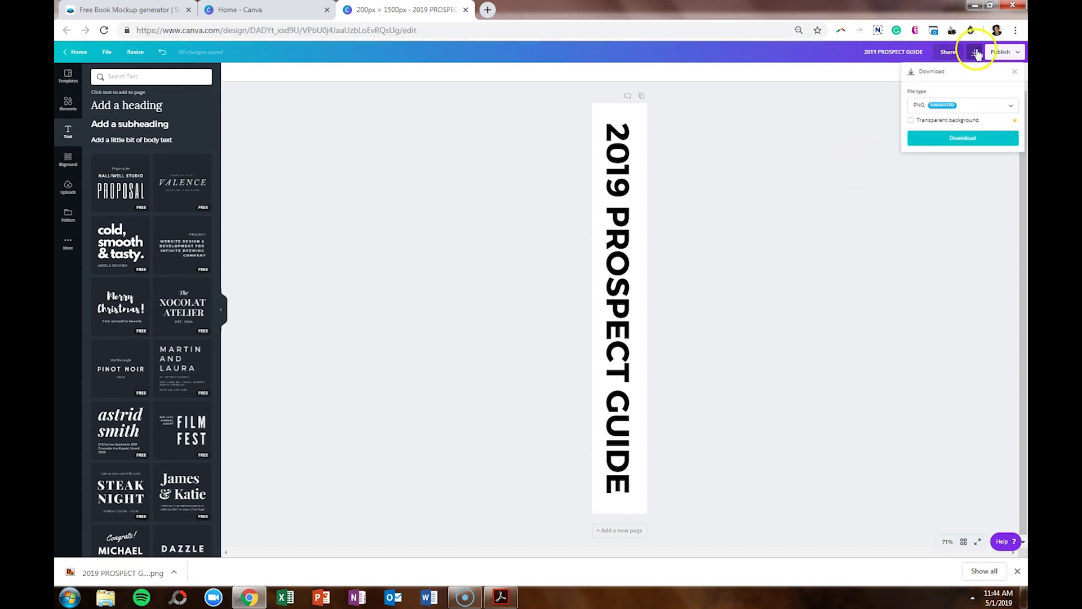
{"action": "left_click", "coordinate": [782, 196]}
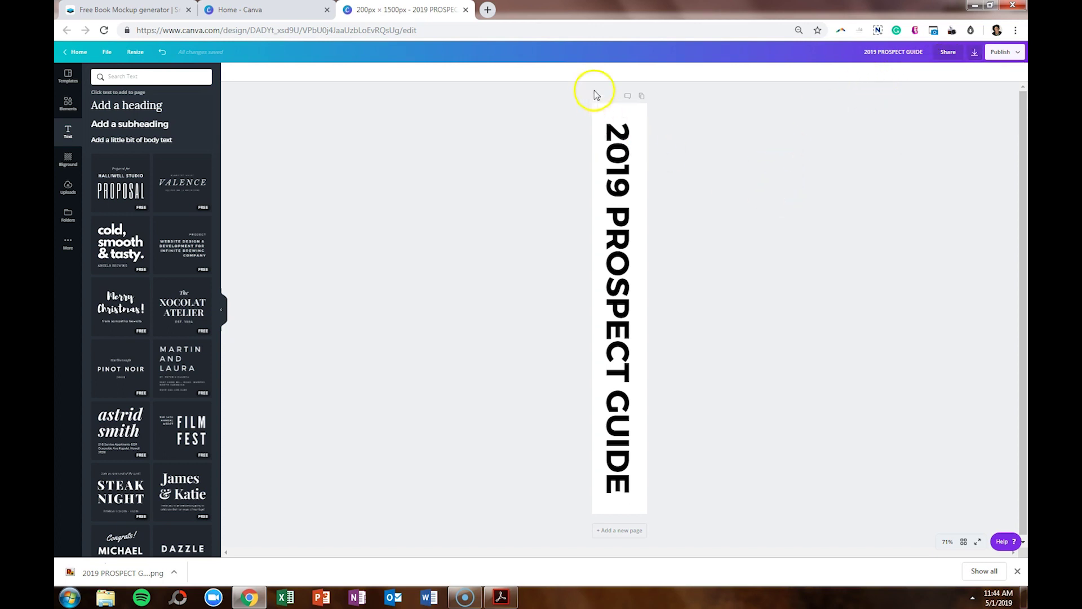
{"action": "left_click", "coordinate": [571, 35]}
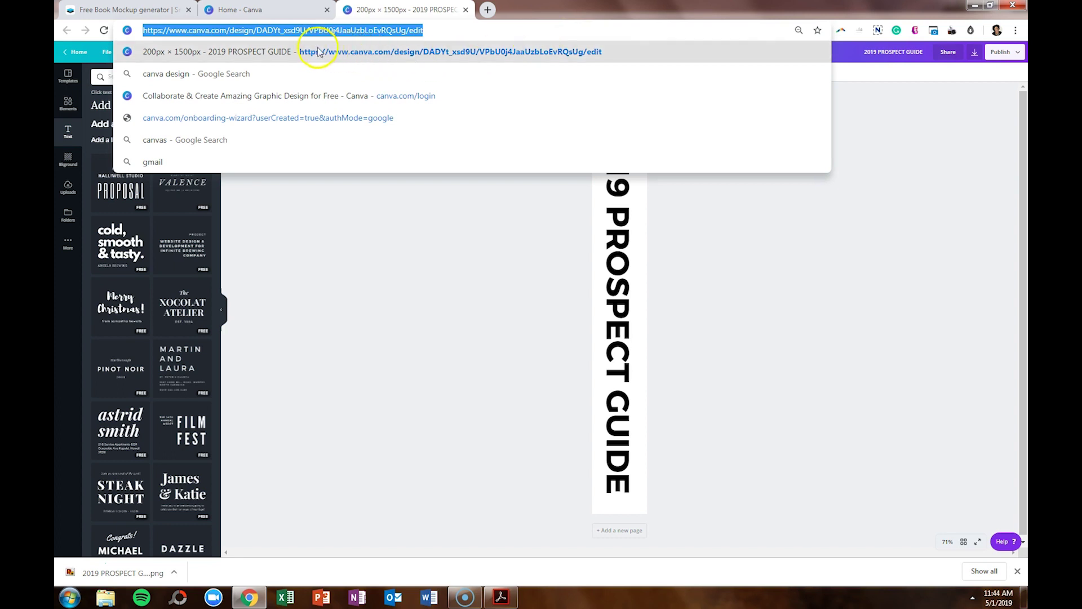
{"action": "left_click", "coordinate": [173, 11]}
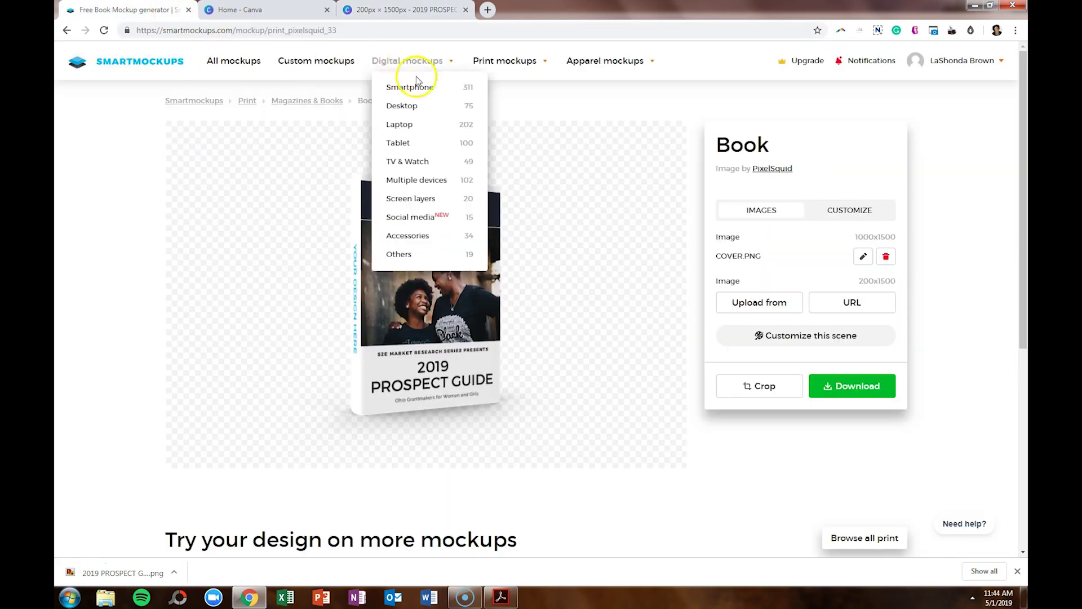
Import the spine image via Upload from Canva using the pasted design link.
{"action": "left_click", "coordinate": [749, 313]}
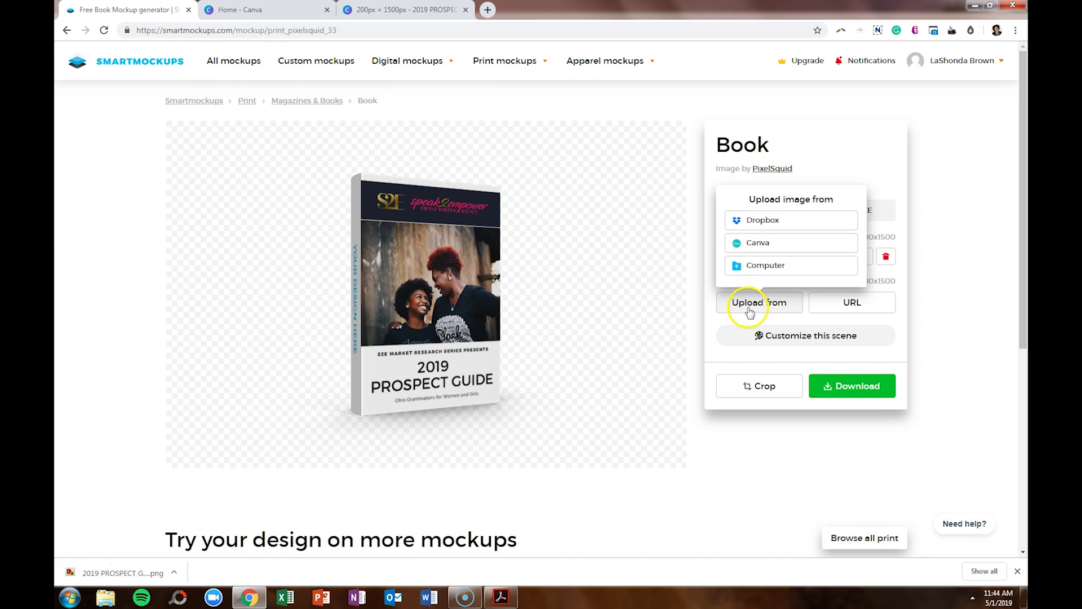
{"action": "left_click", "coordinate": [754, 244]}
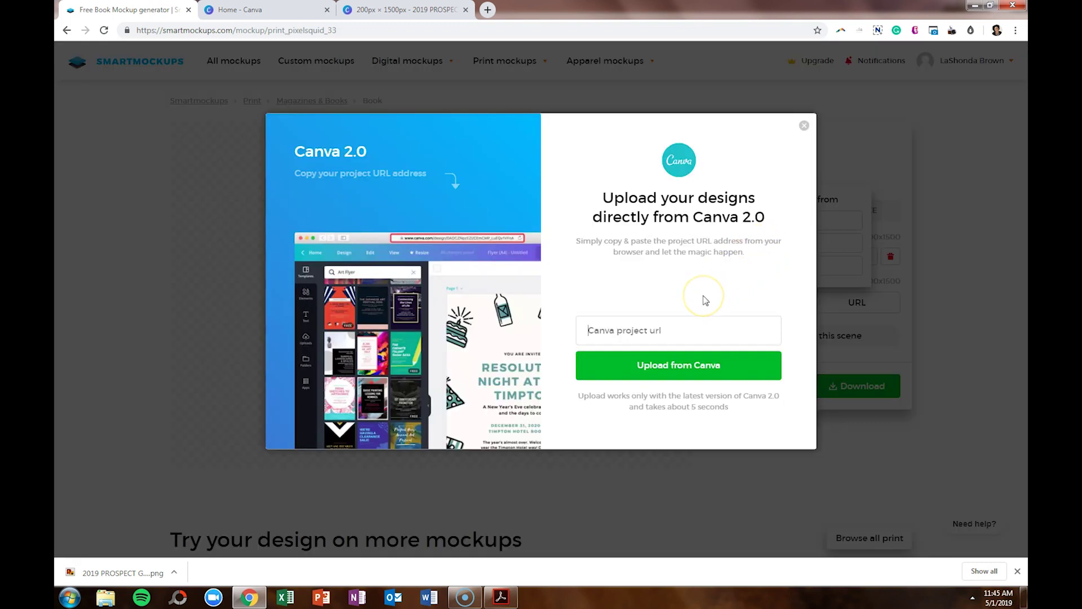
{"action": "key", "text": "ctrl+v"}
{"action": "left_click", "coordinate": [679, 366]}
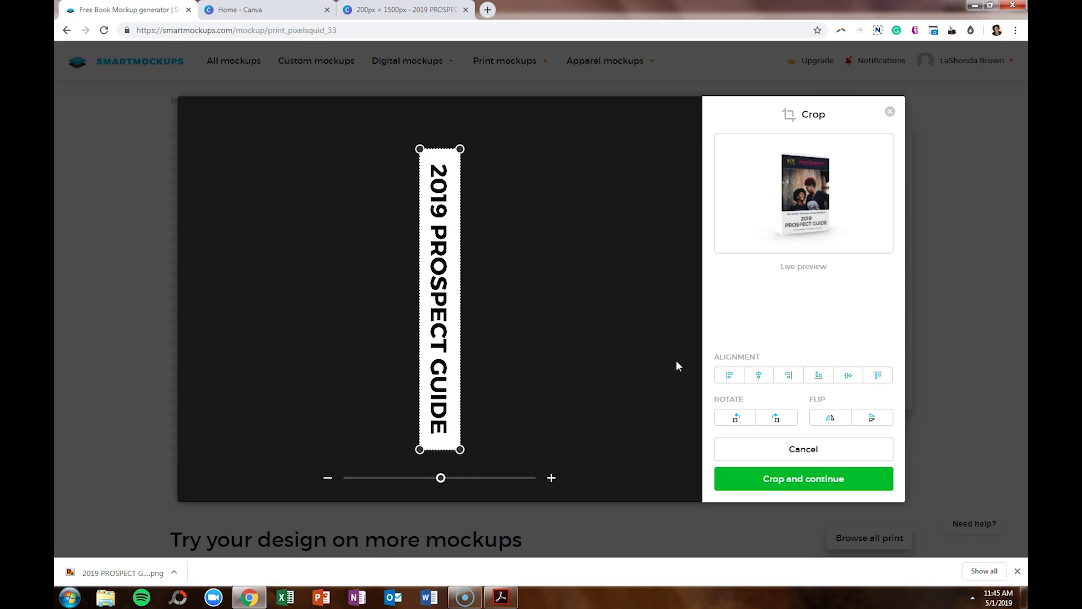
Apply the cropped spine and download the transparent-background mockup at High 1920x1280.
{"action": "left_click", "coordinate": [765, 485]}
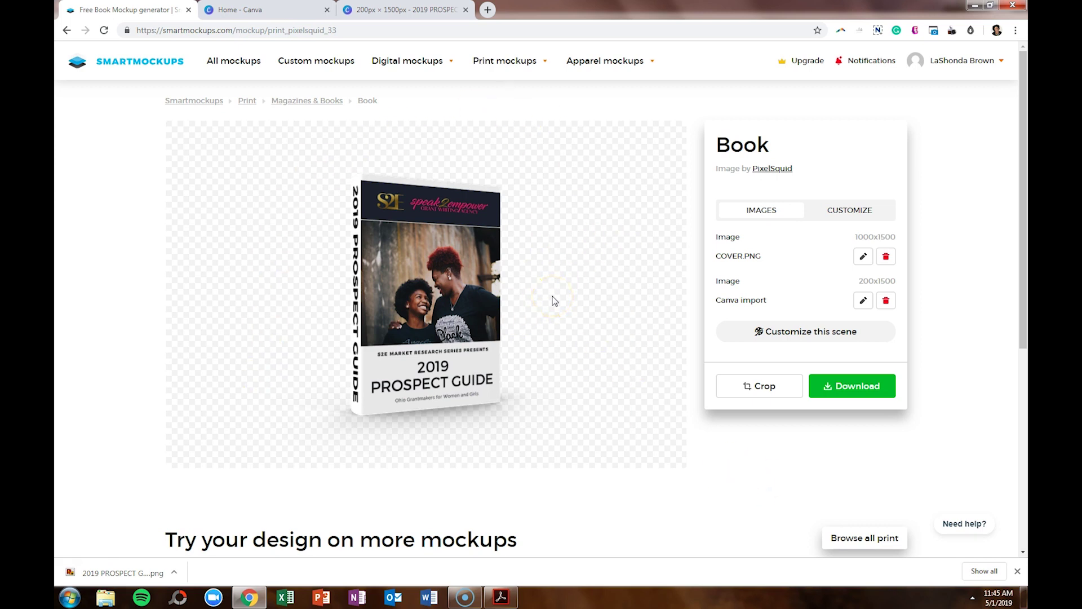
{"action": "left_click", "coordinate": [850, 390]}
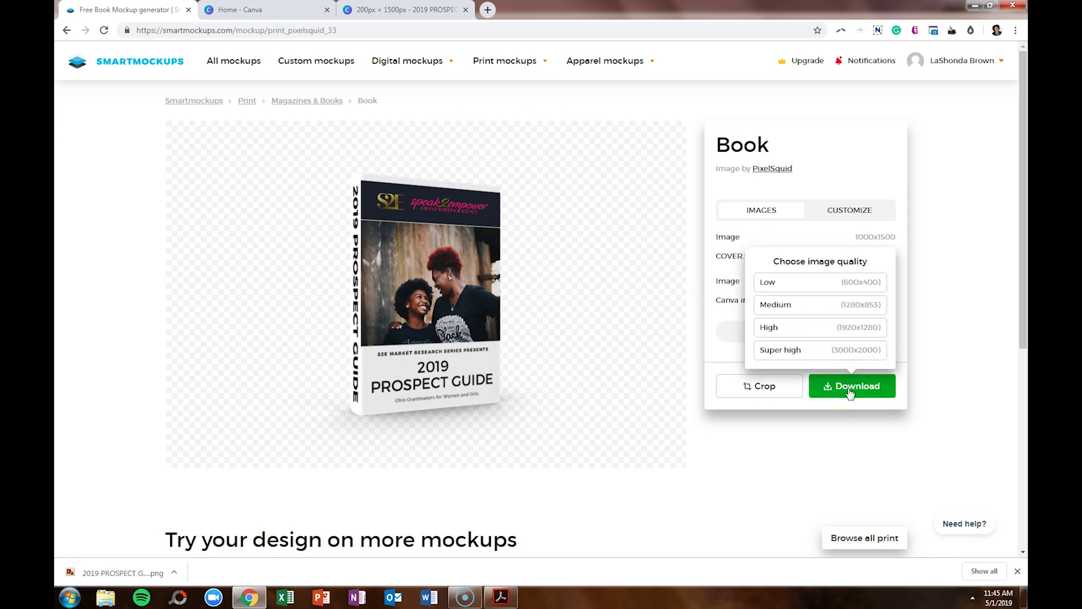
{"action": "left_click", "coordinate": [836, 327]}
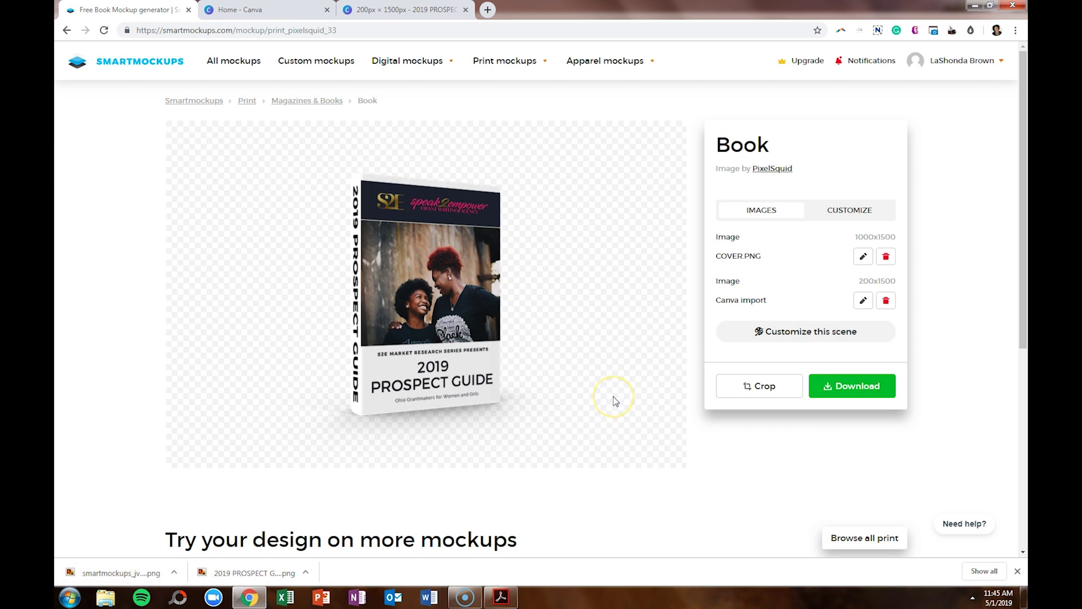
{"action": "left_click", "coordinate": [763, 331]}
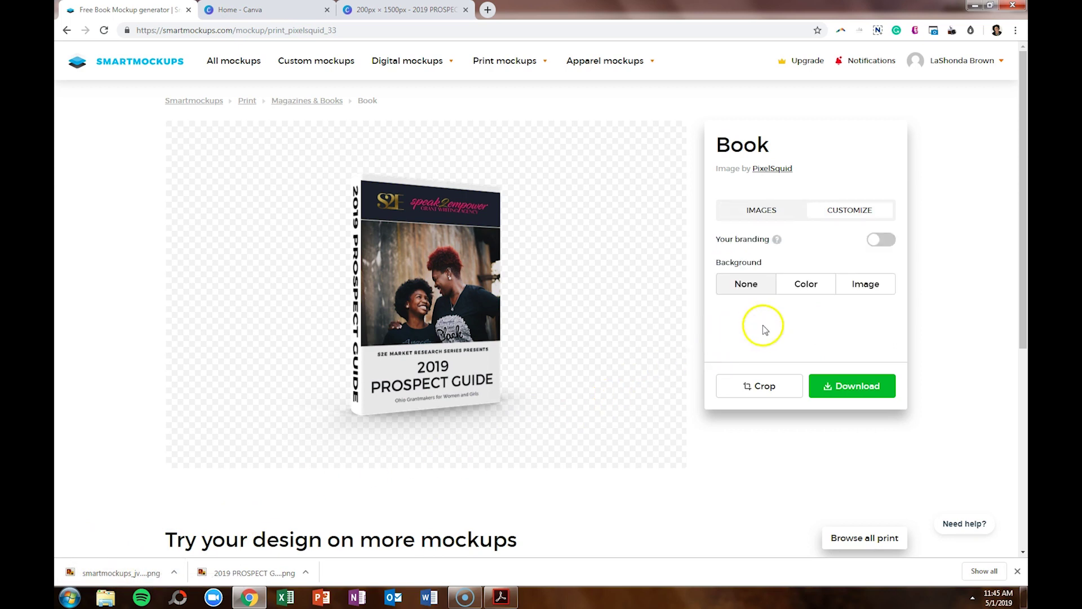
Change the scene background to white FFFFFF and download the mockup at High 1920x1280.
{"action": "left_click", "coordinate": [816, 287]}
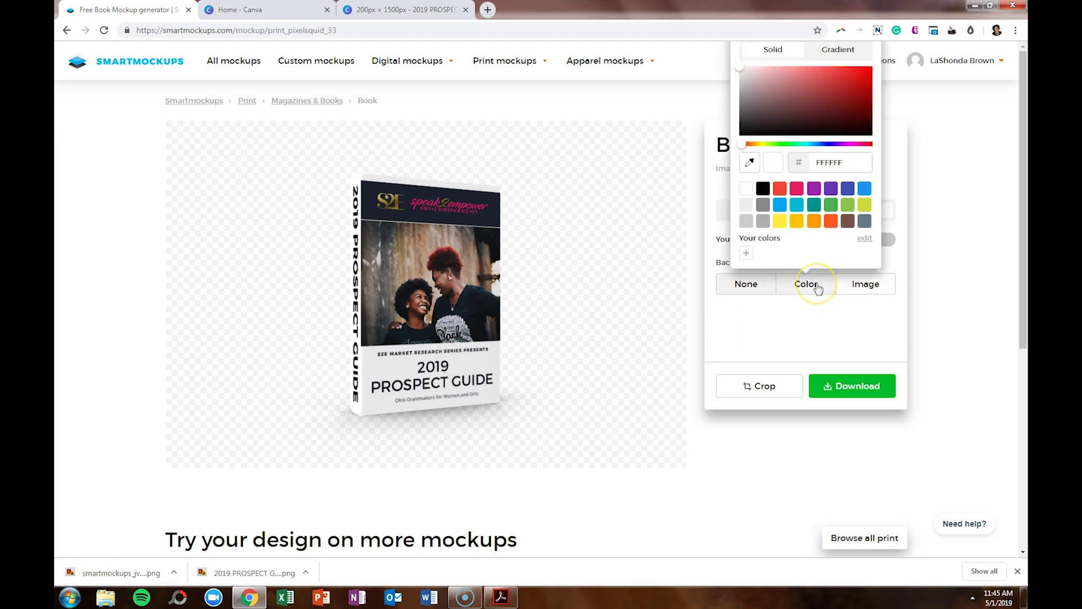
{"action": "left_click", "coordinate": [813, 188]}
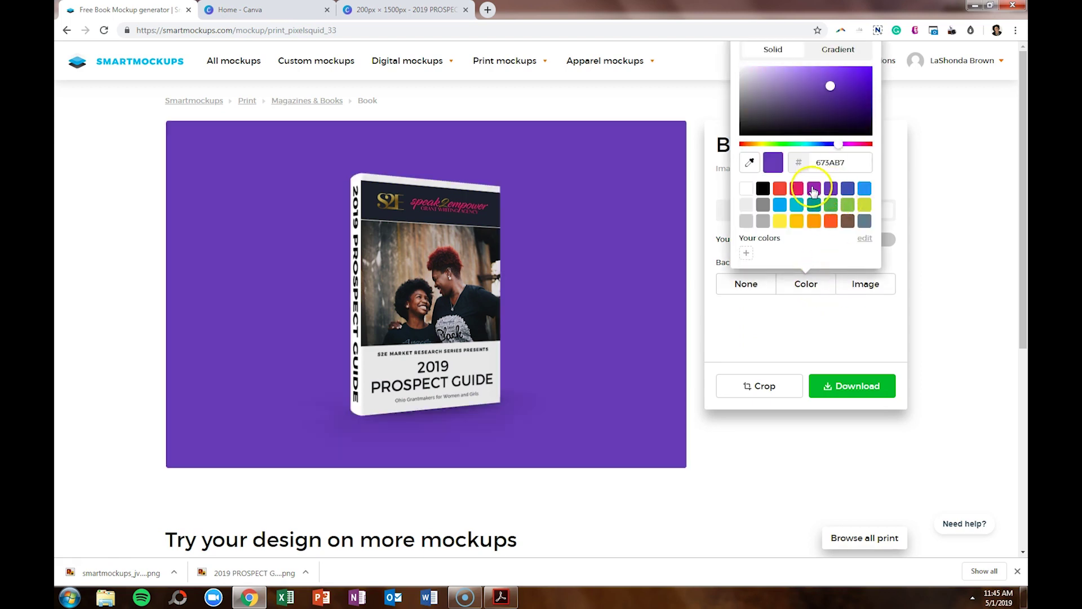
{"action": "left_click", "coordinate": [780, 189]}
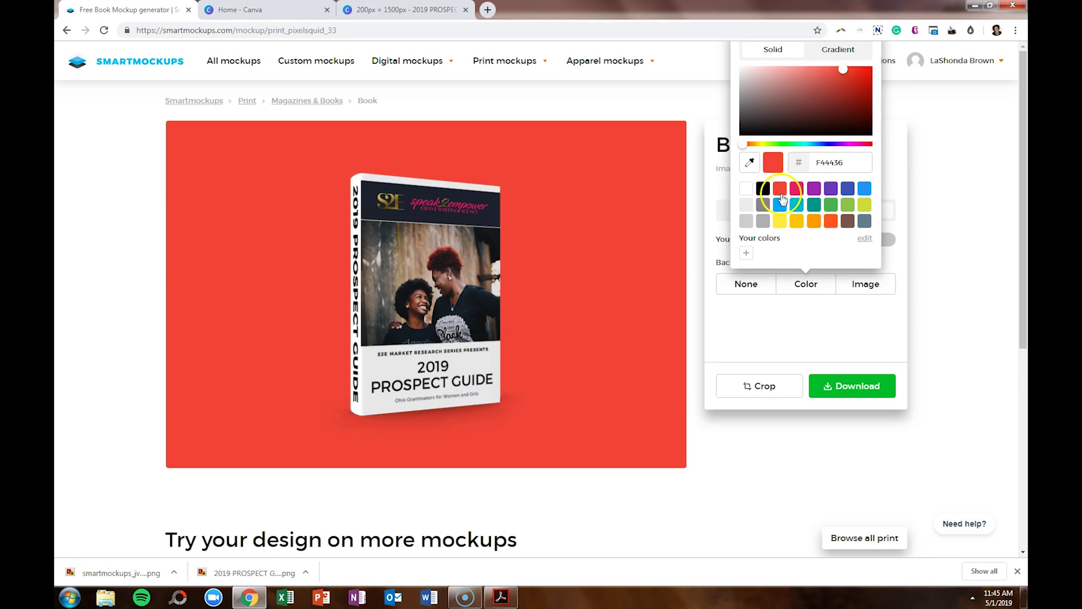
{"action": "left_click", "coordinate": [746, 189]}
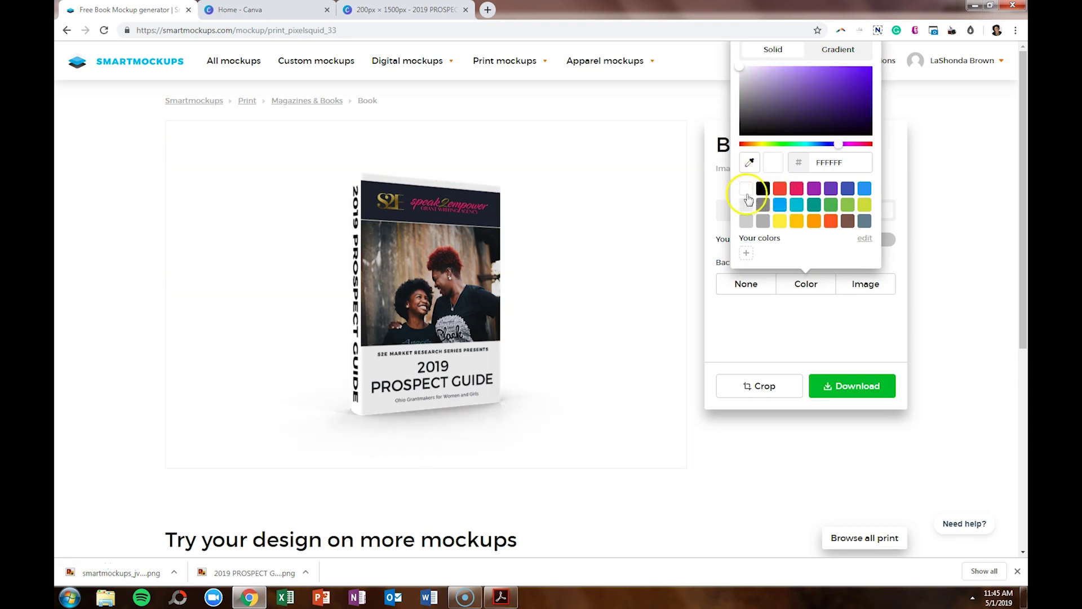
{"action": "left_click", "coordinate": [771, 336]}
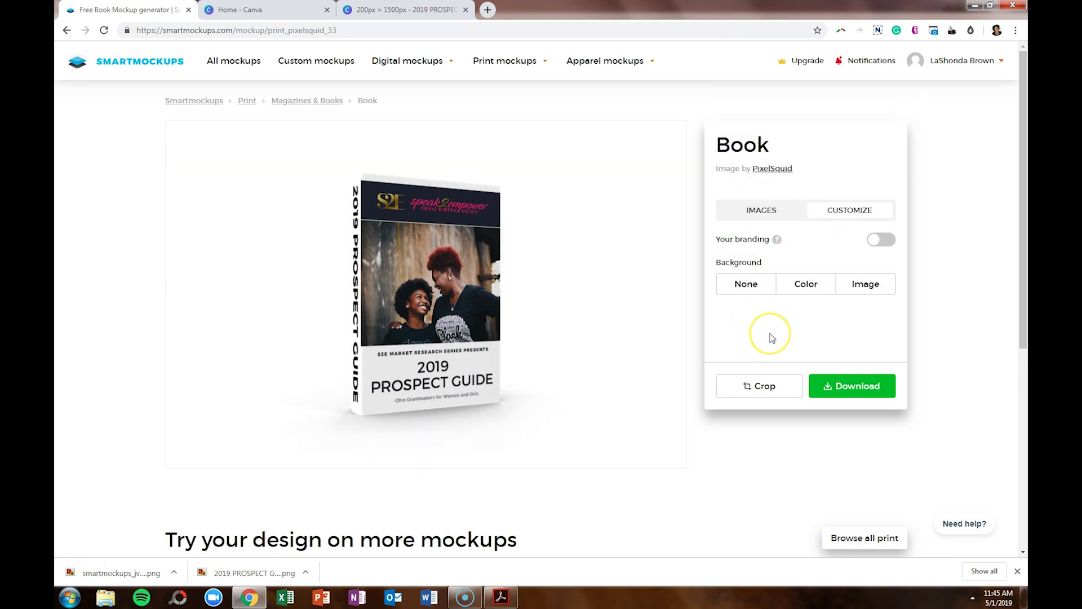
{"action": "left_click", "coordinate": [850, 387]}
{"action": "left_click", "coordinate": [821, 327]}
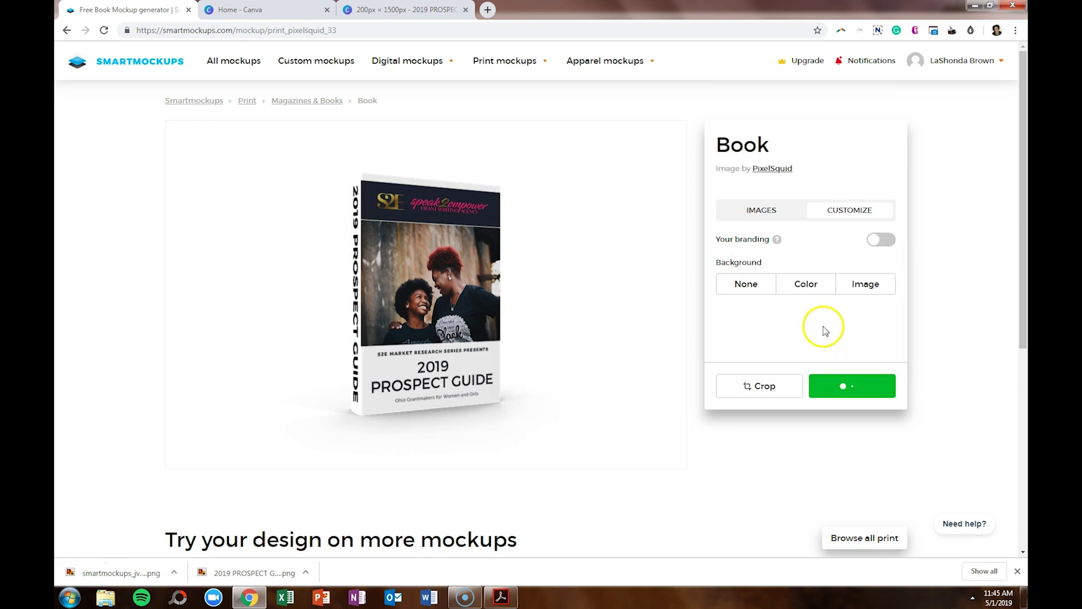